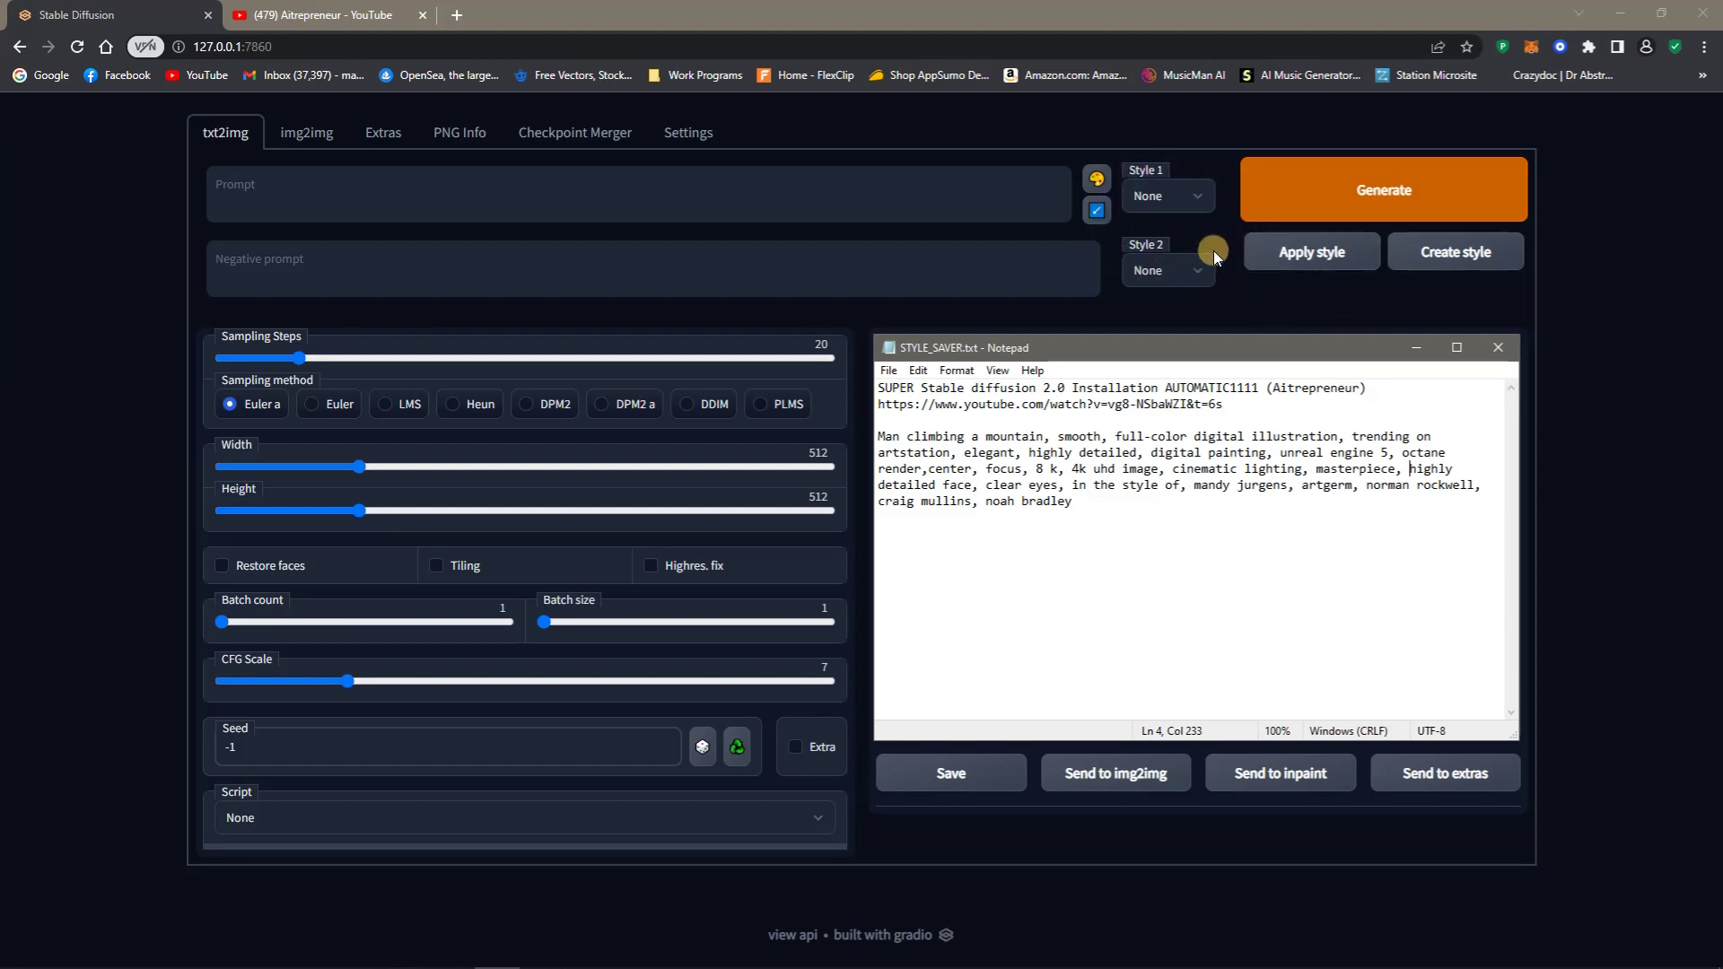
Open the Style 1 dropdown to list Smooth Prompts, SmoothPromots and Sam Jackson
left_click(1189, 194)
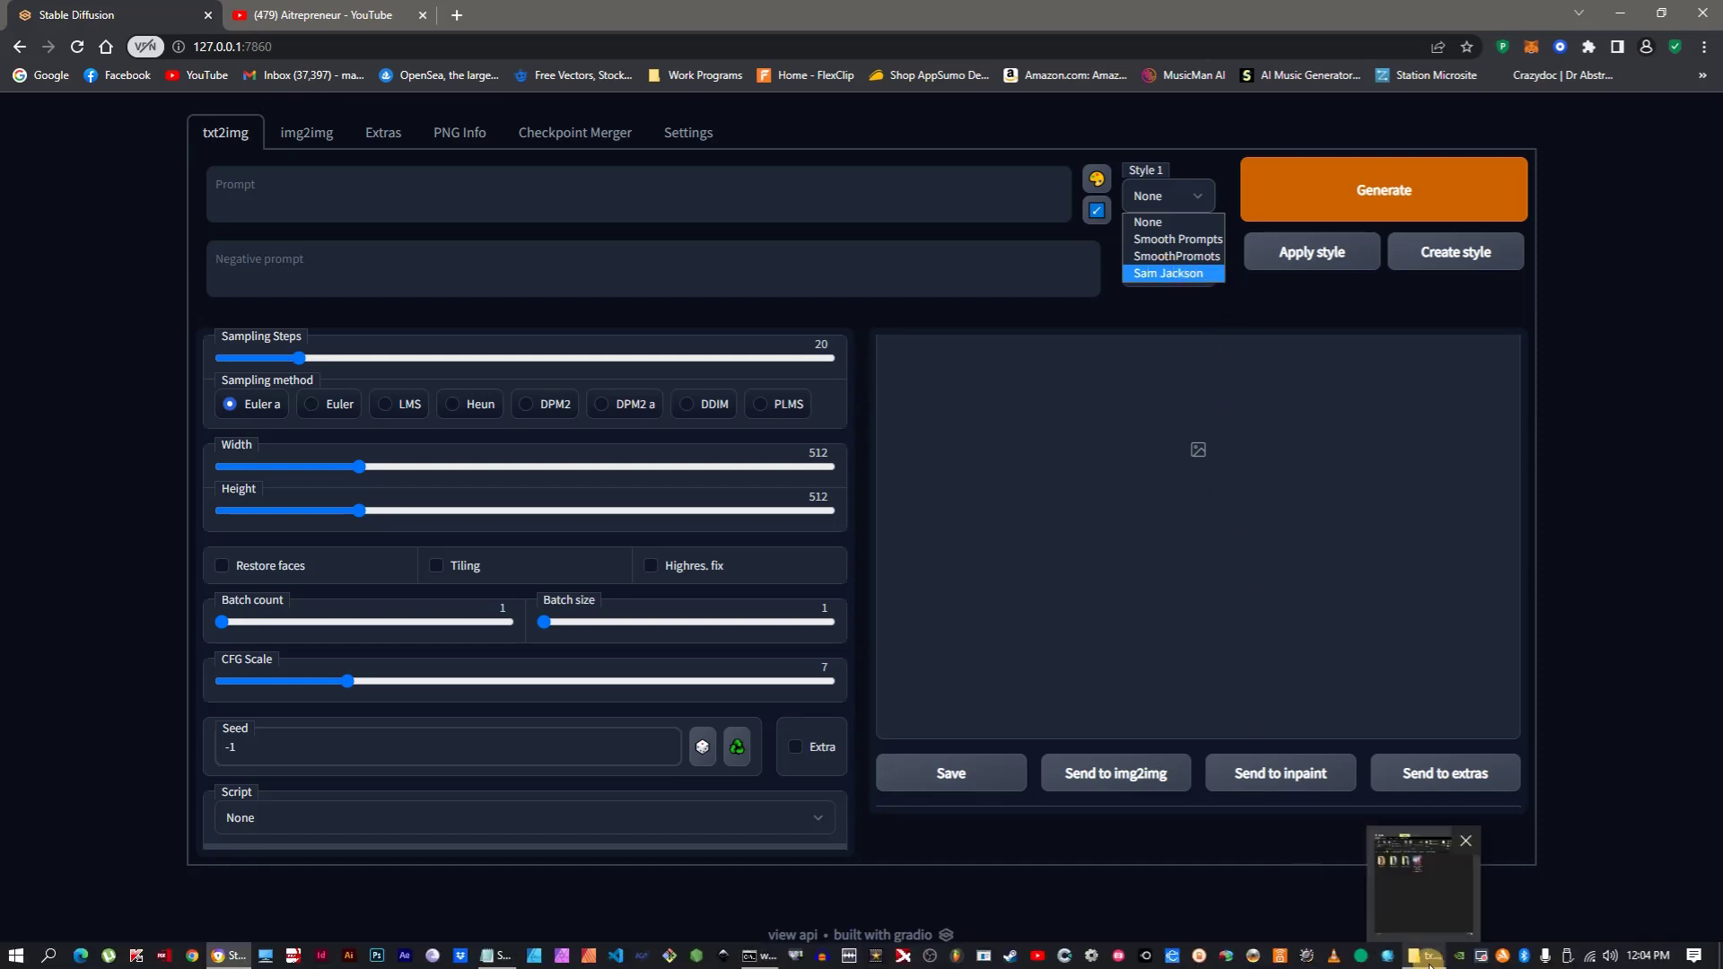
Open the Sam Jackson output folder and view the gollum portrait full-size
left_click(1418, 960)
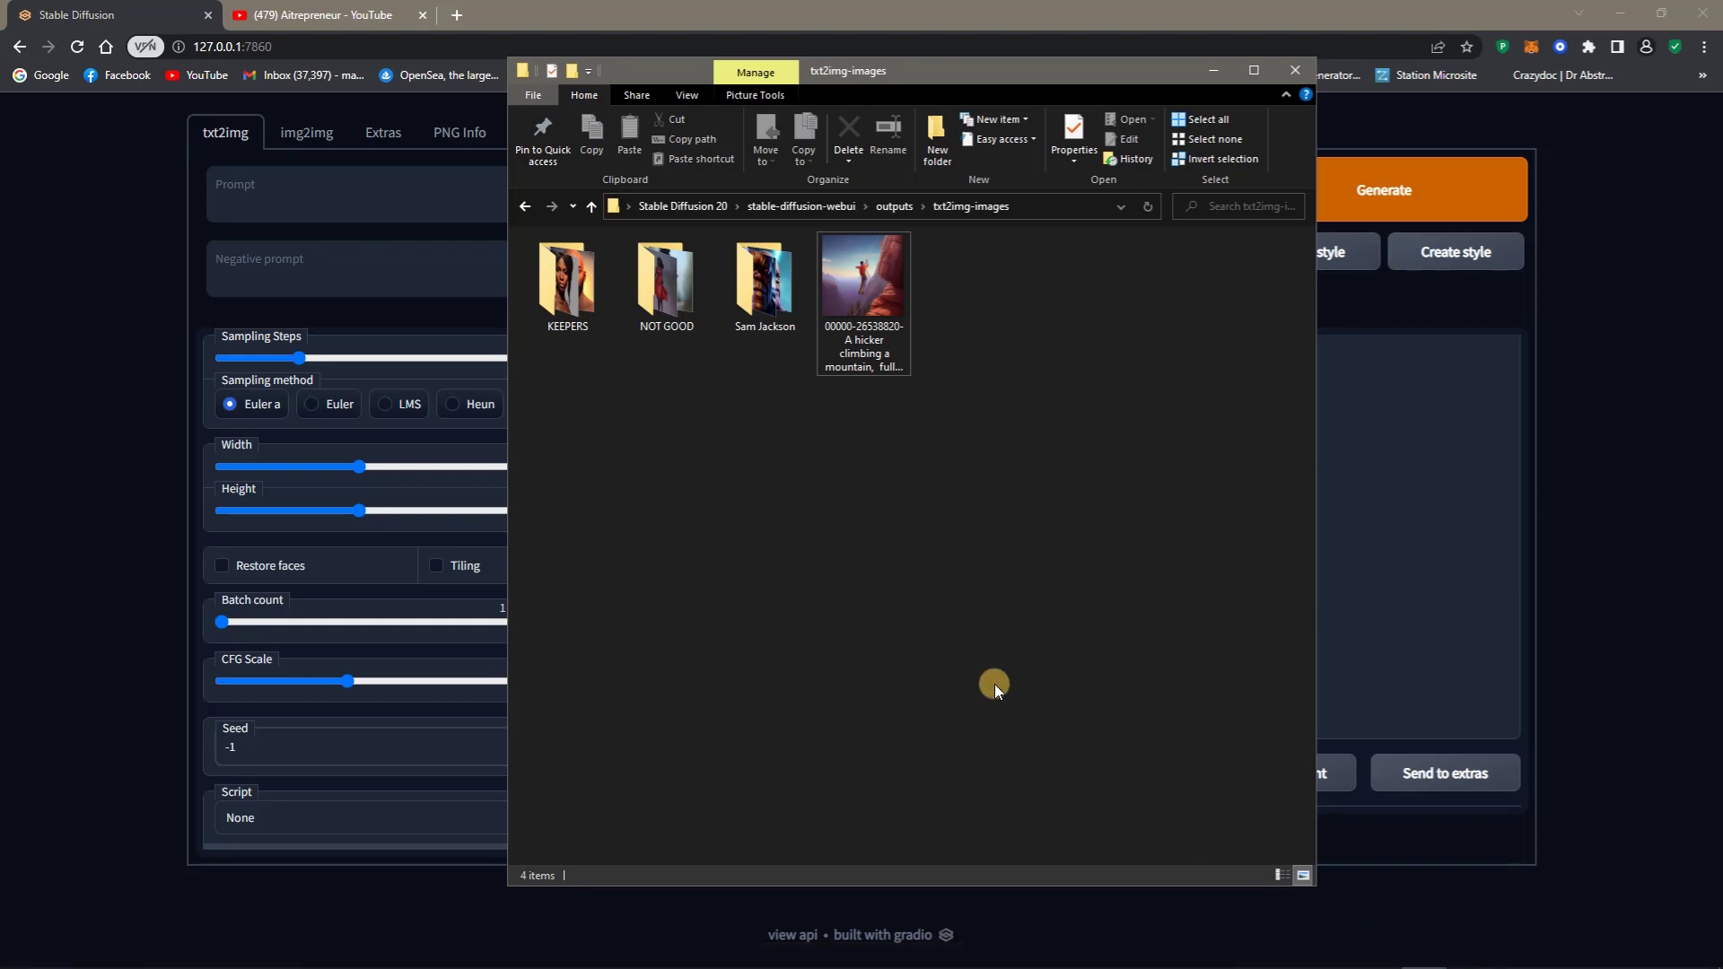
double_click(761, 296)
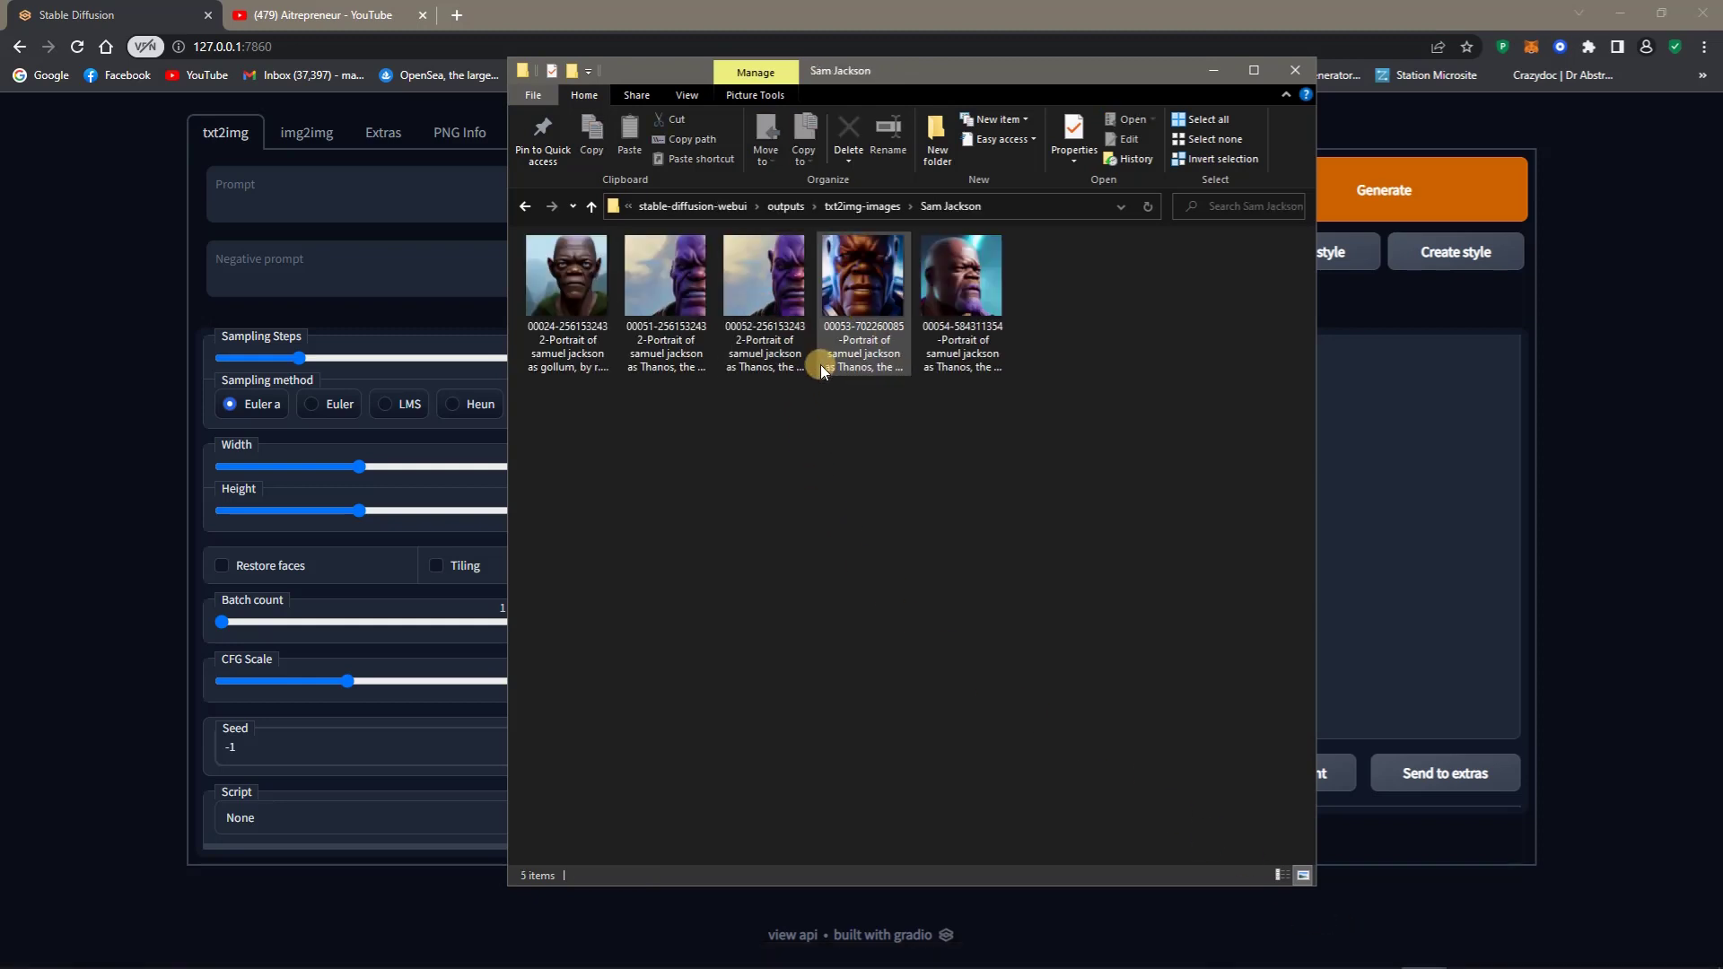
double_click(588, 304)
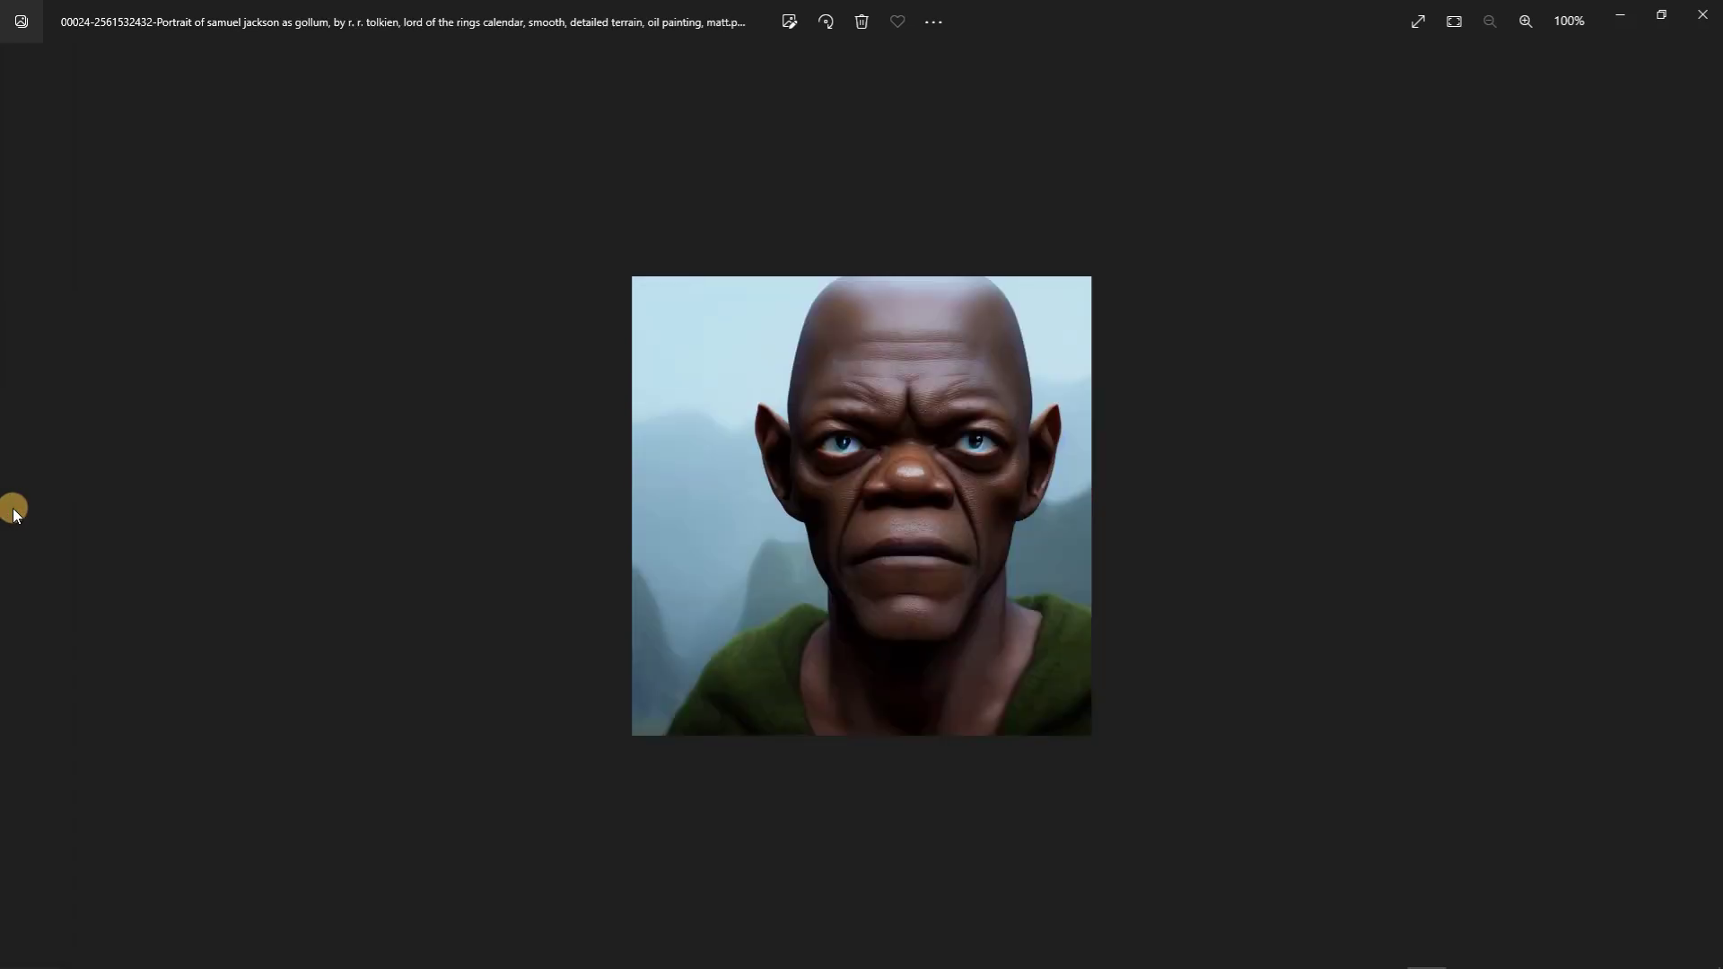
left_click(1703, 16)
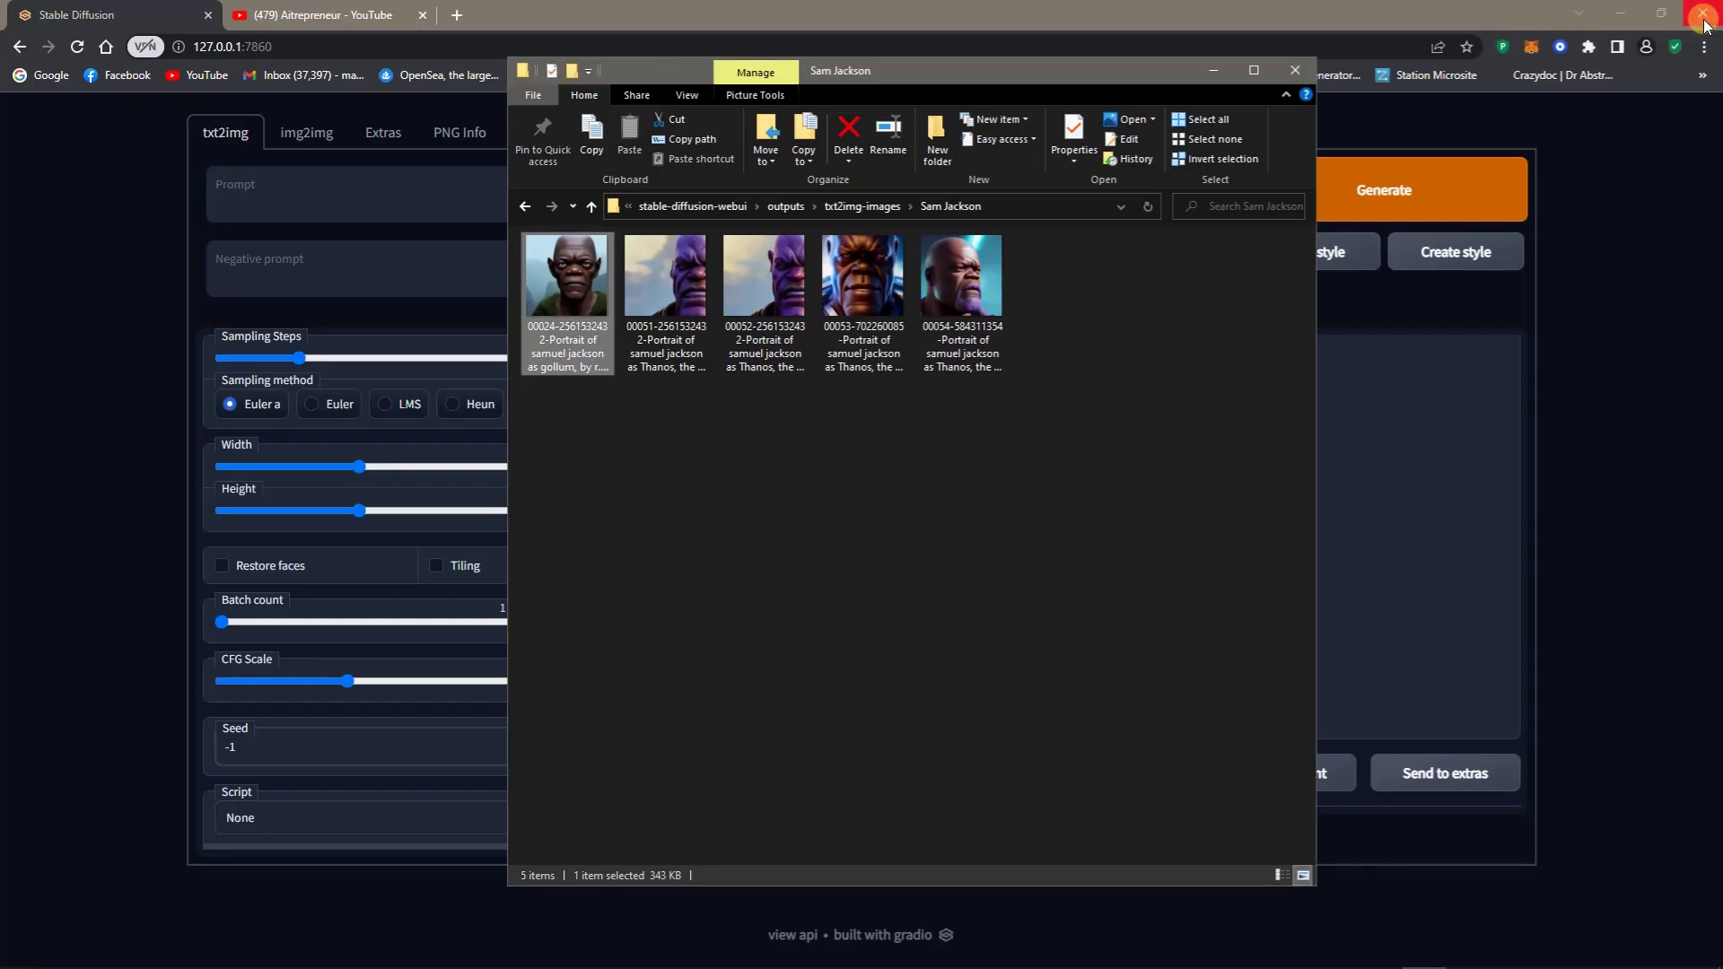
Return to the txt2img-images folder and minimize File Explorer
left_click(1220, 69)
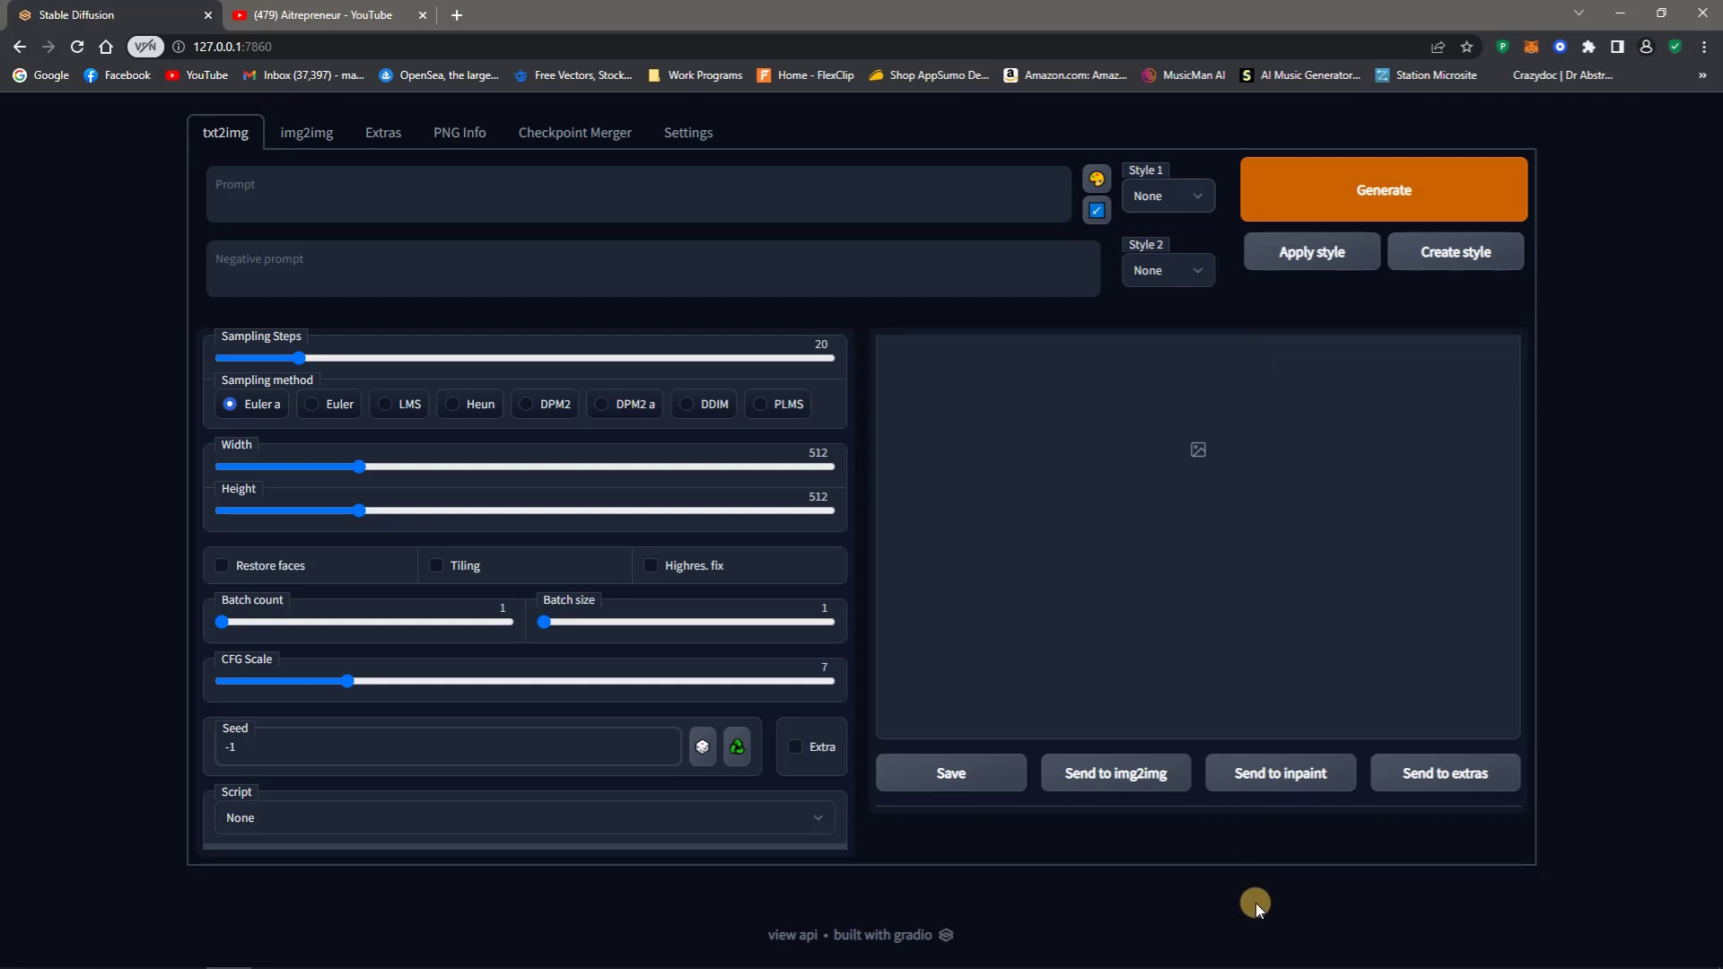
left_click(1418, 953)
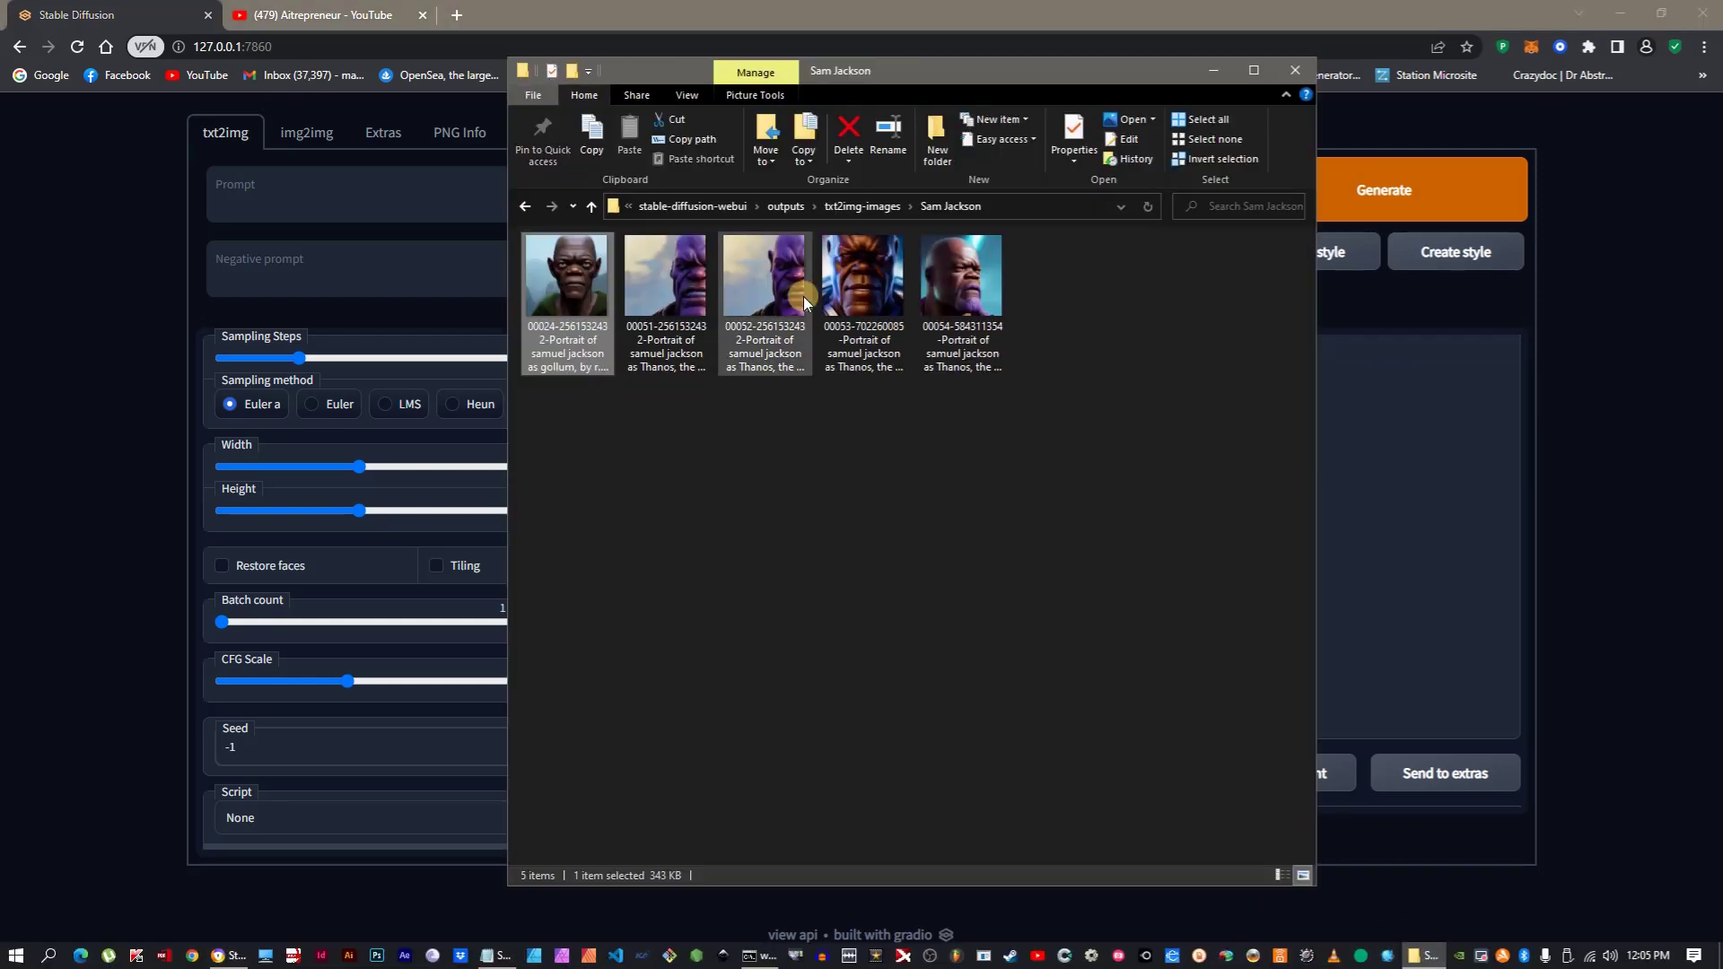
left_click(526, 206)
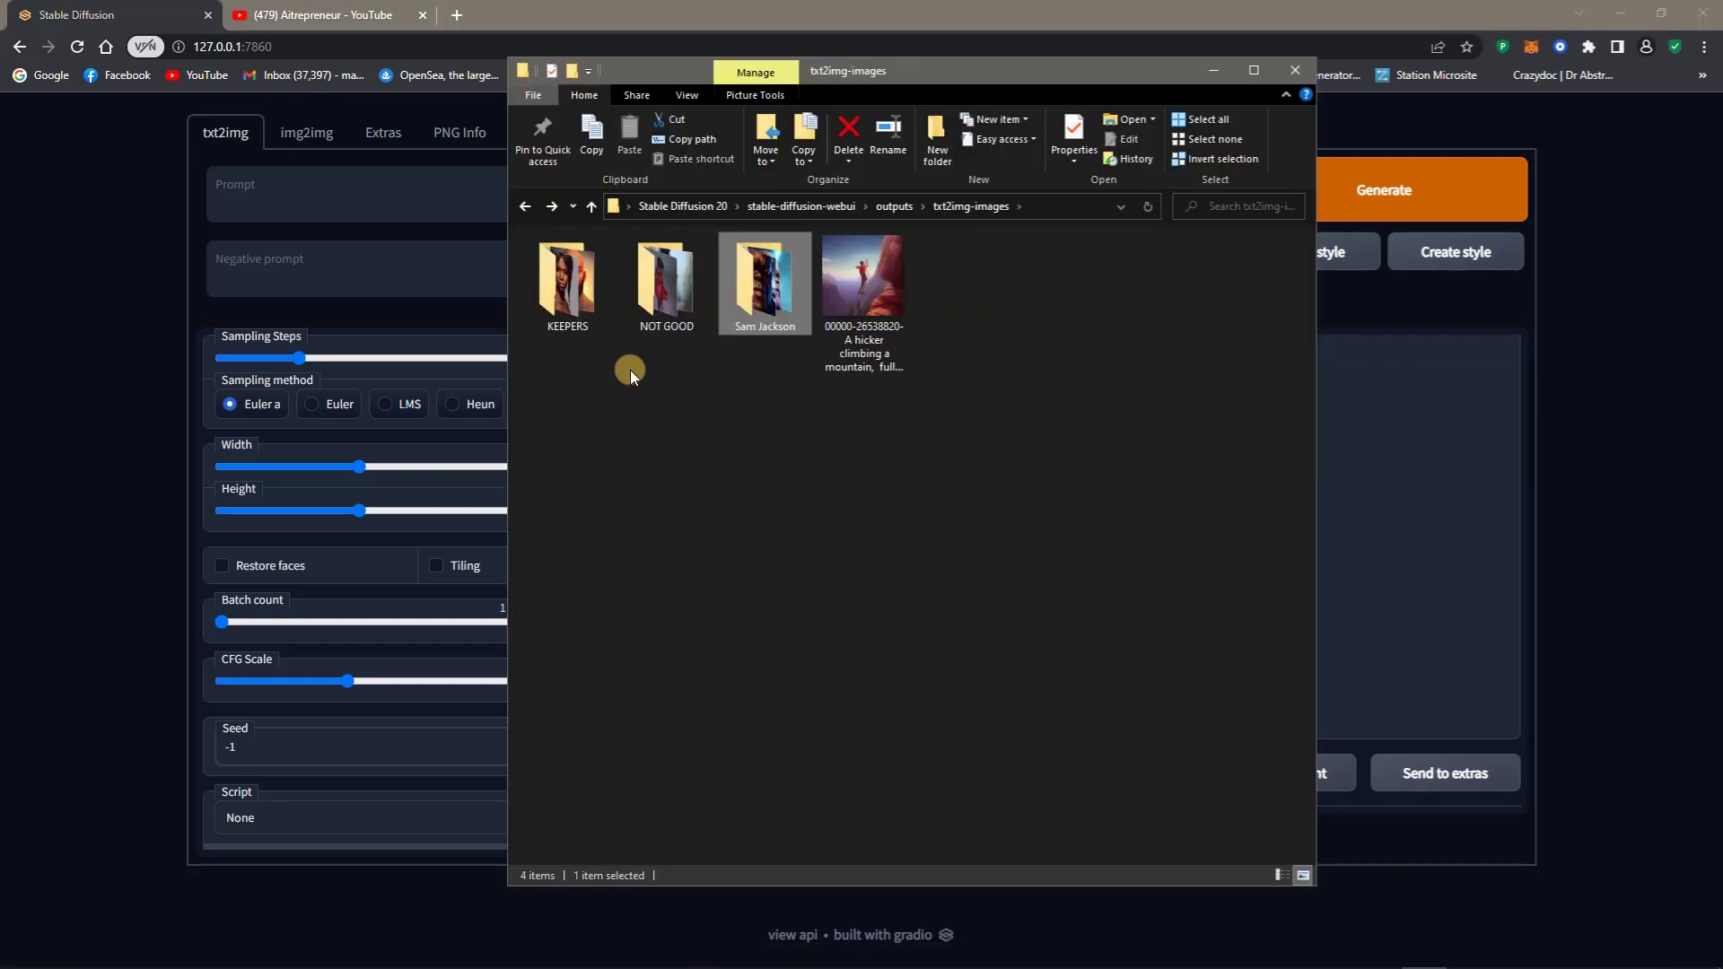
left_click(1208, 71)
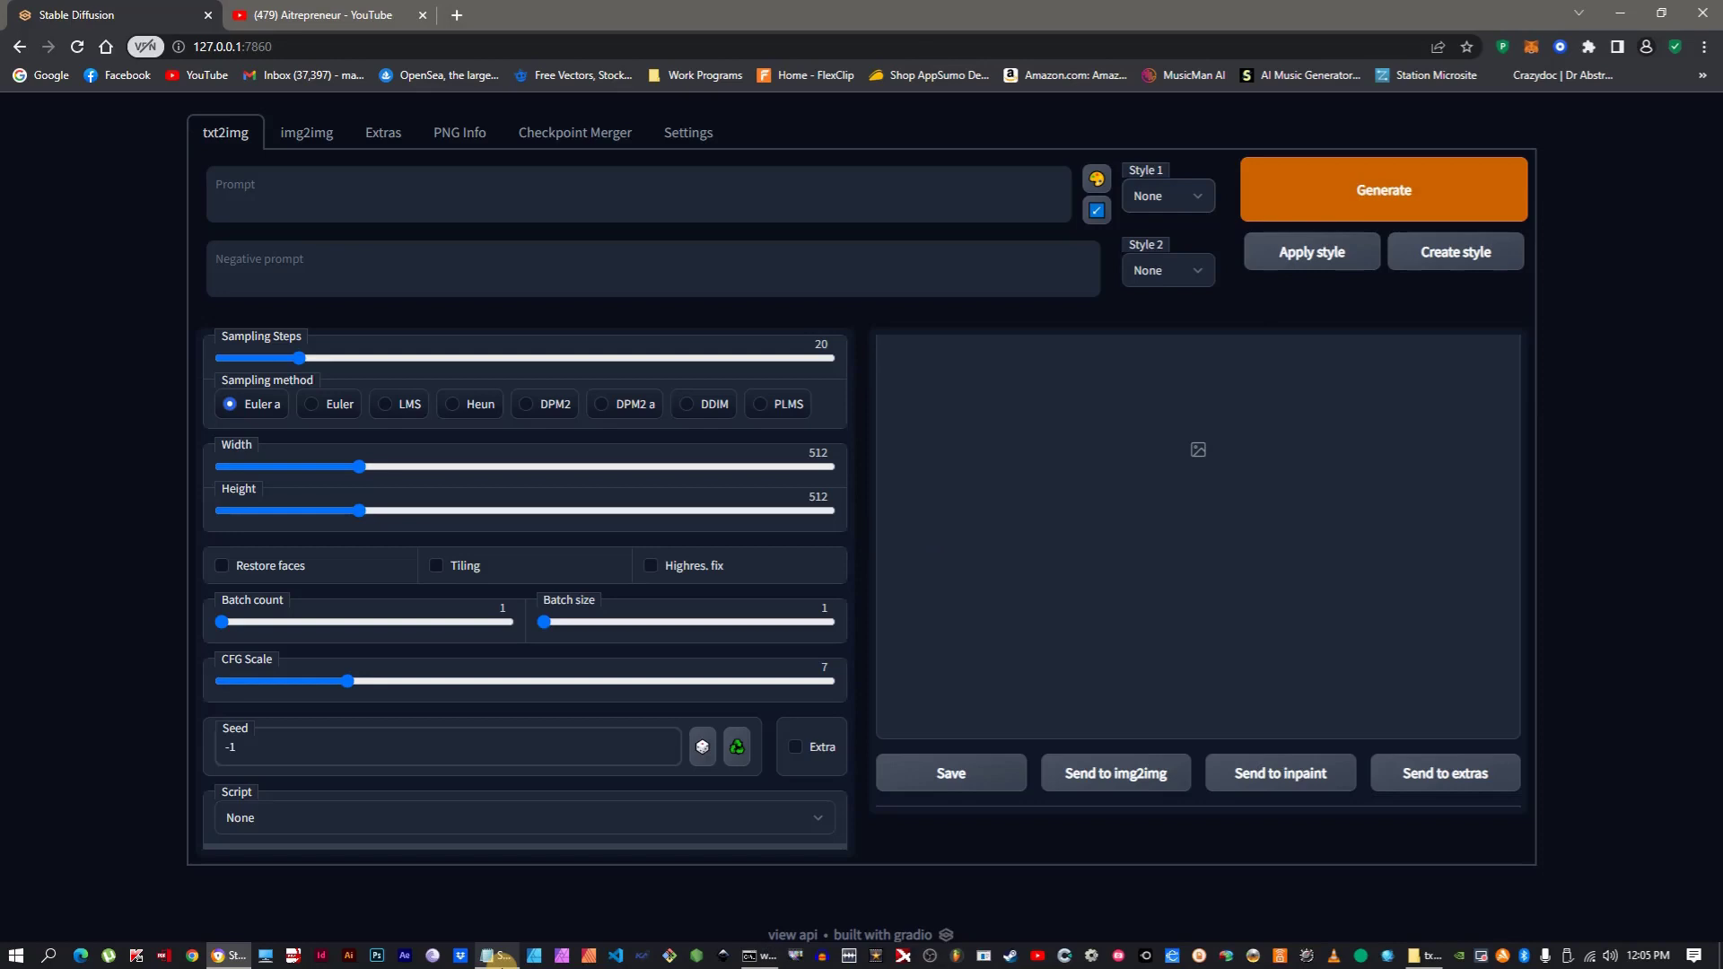
Bring up STYLE_SAVER.txt in Notepad from the taskbar
left_click(490, 961)
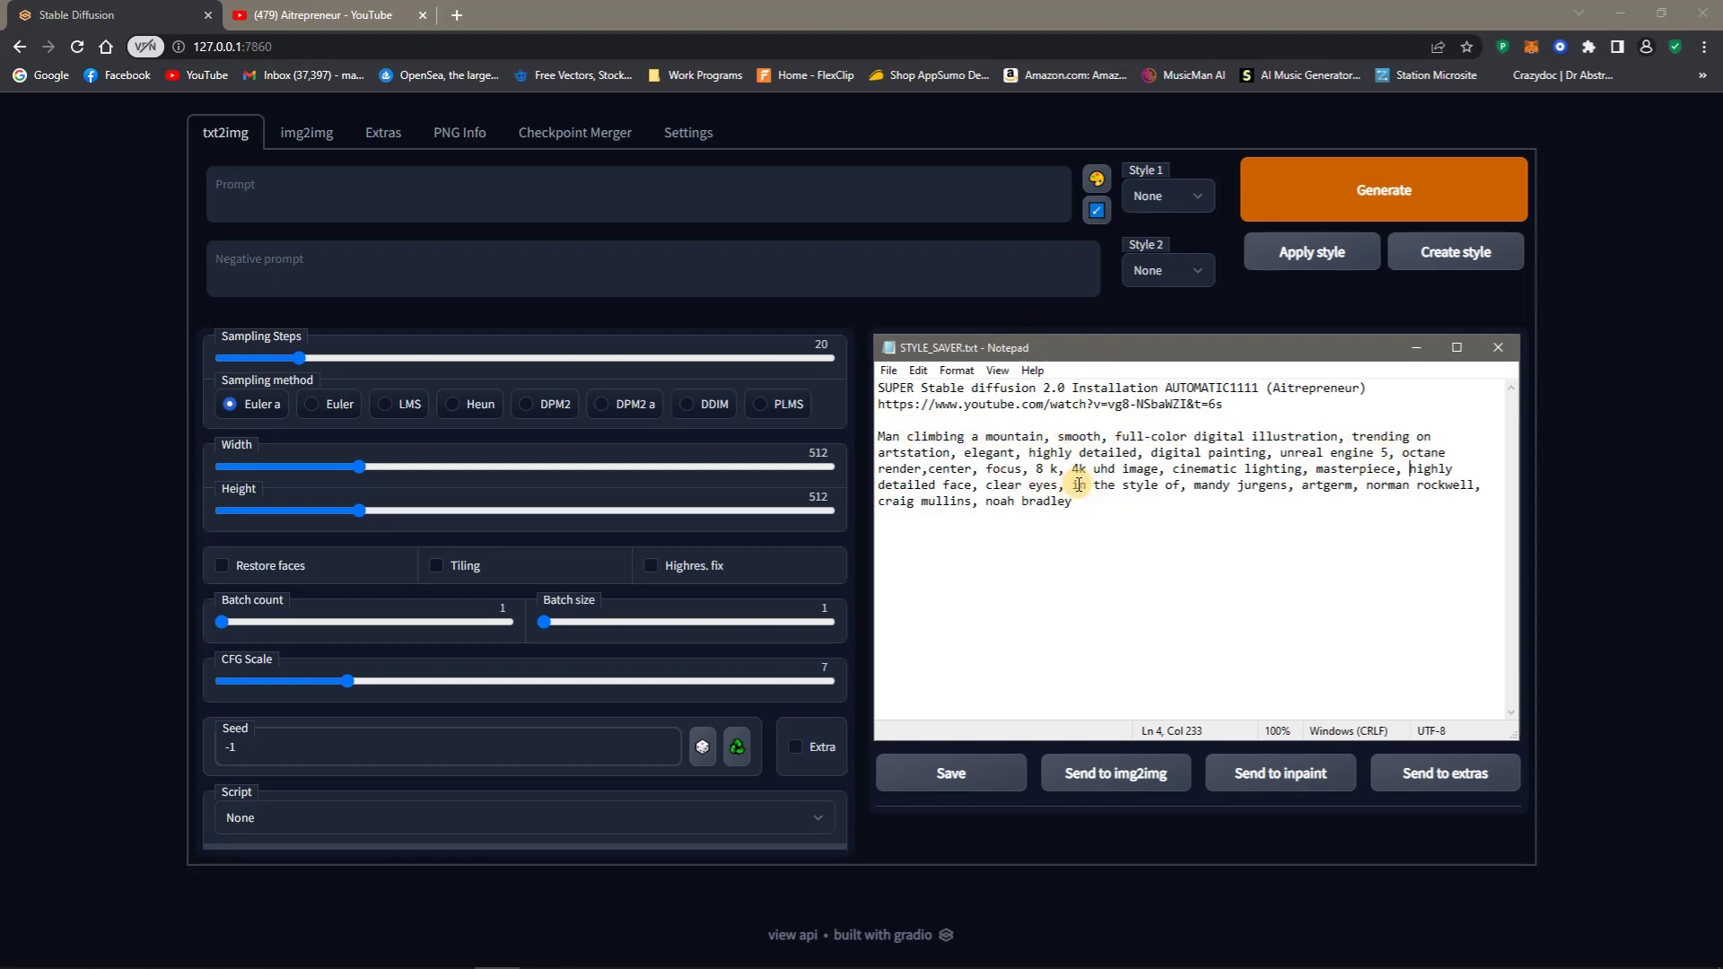
Copy the 'smooth … noah bradley' keywords from Notepad into the txt2img Prompt field
left_click_drag(1072, 500, 1057, 436)
right_click(1107, 454)
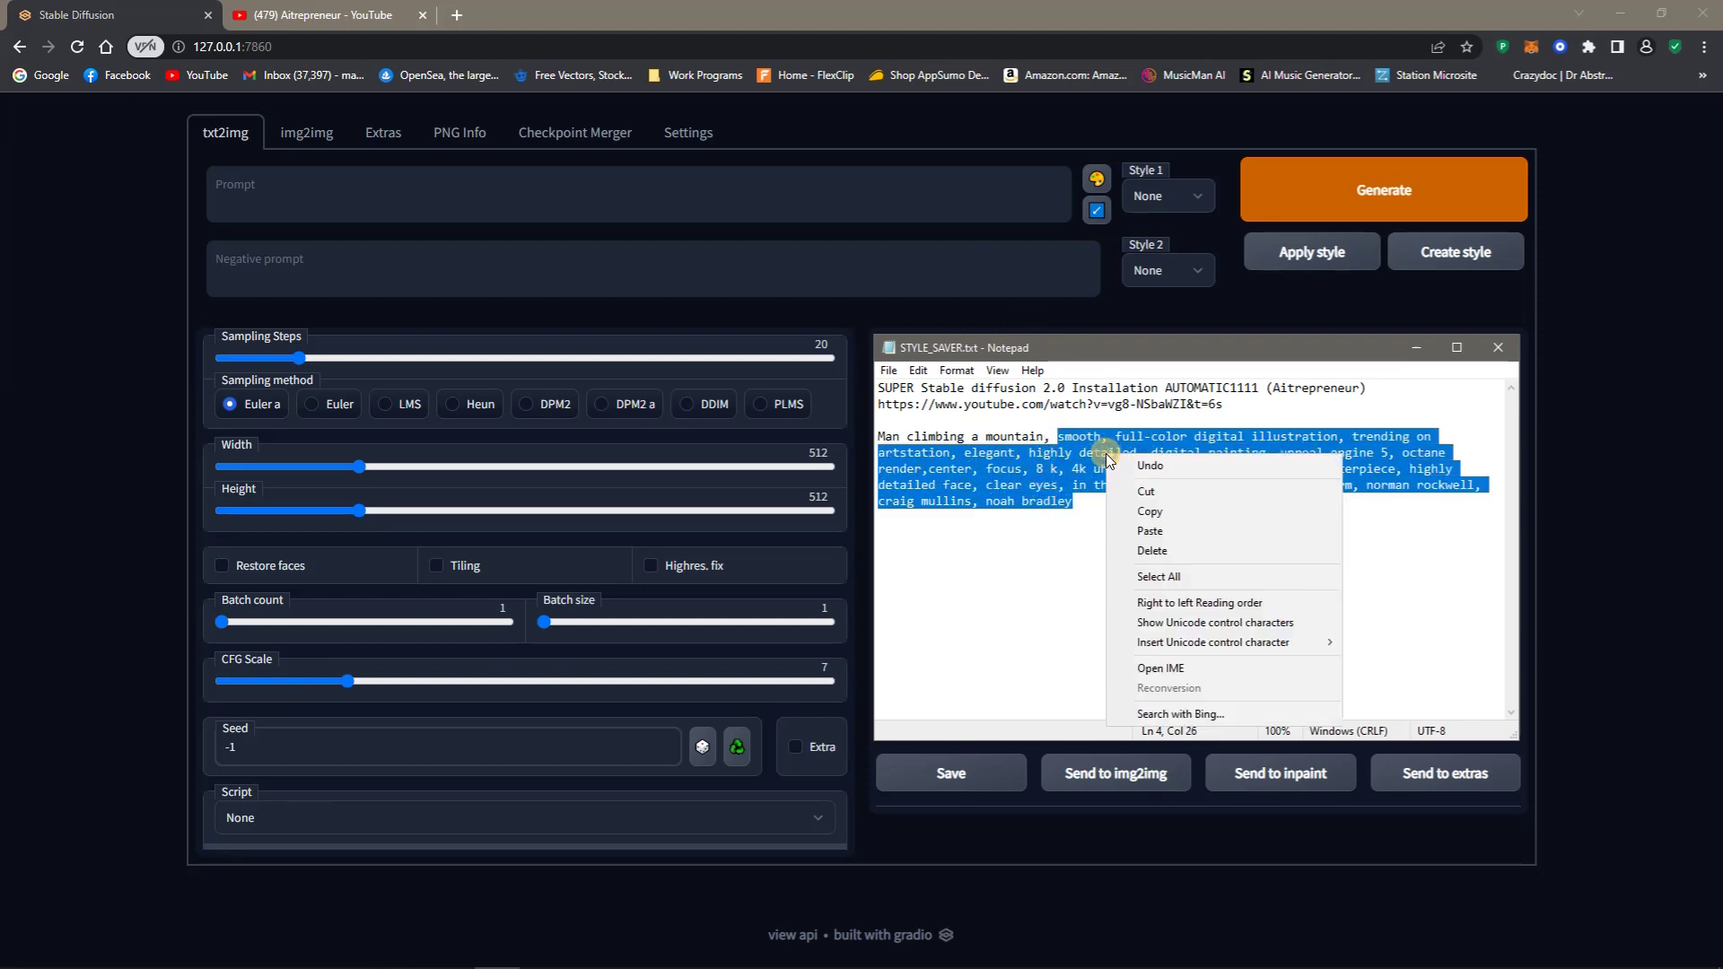
left_click(1159, 513)
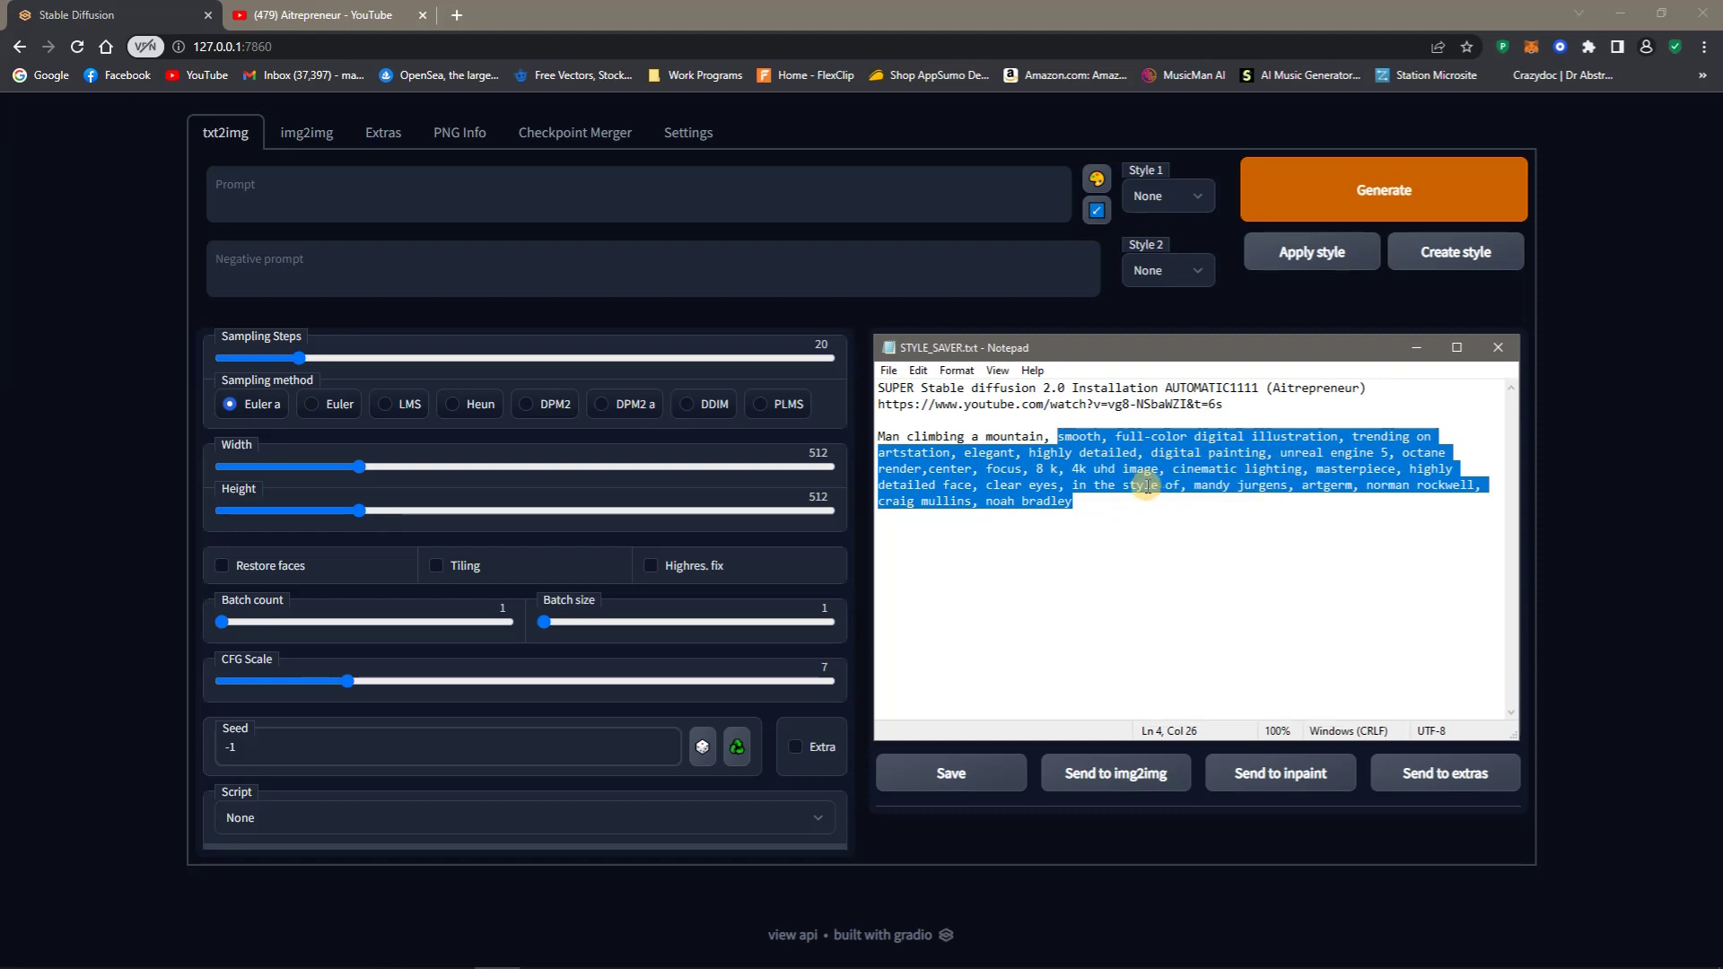
left_click(350, 191)
right_click(343, 192)
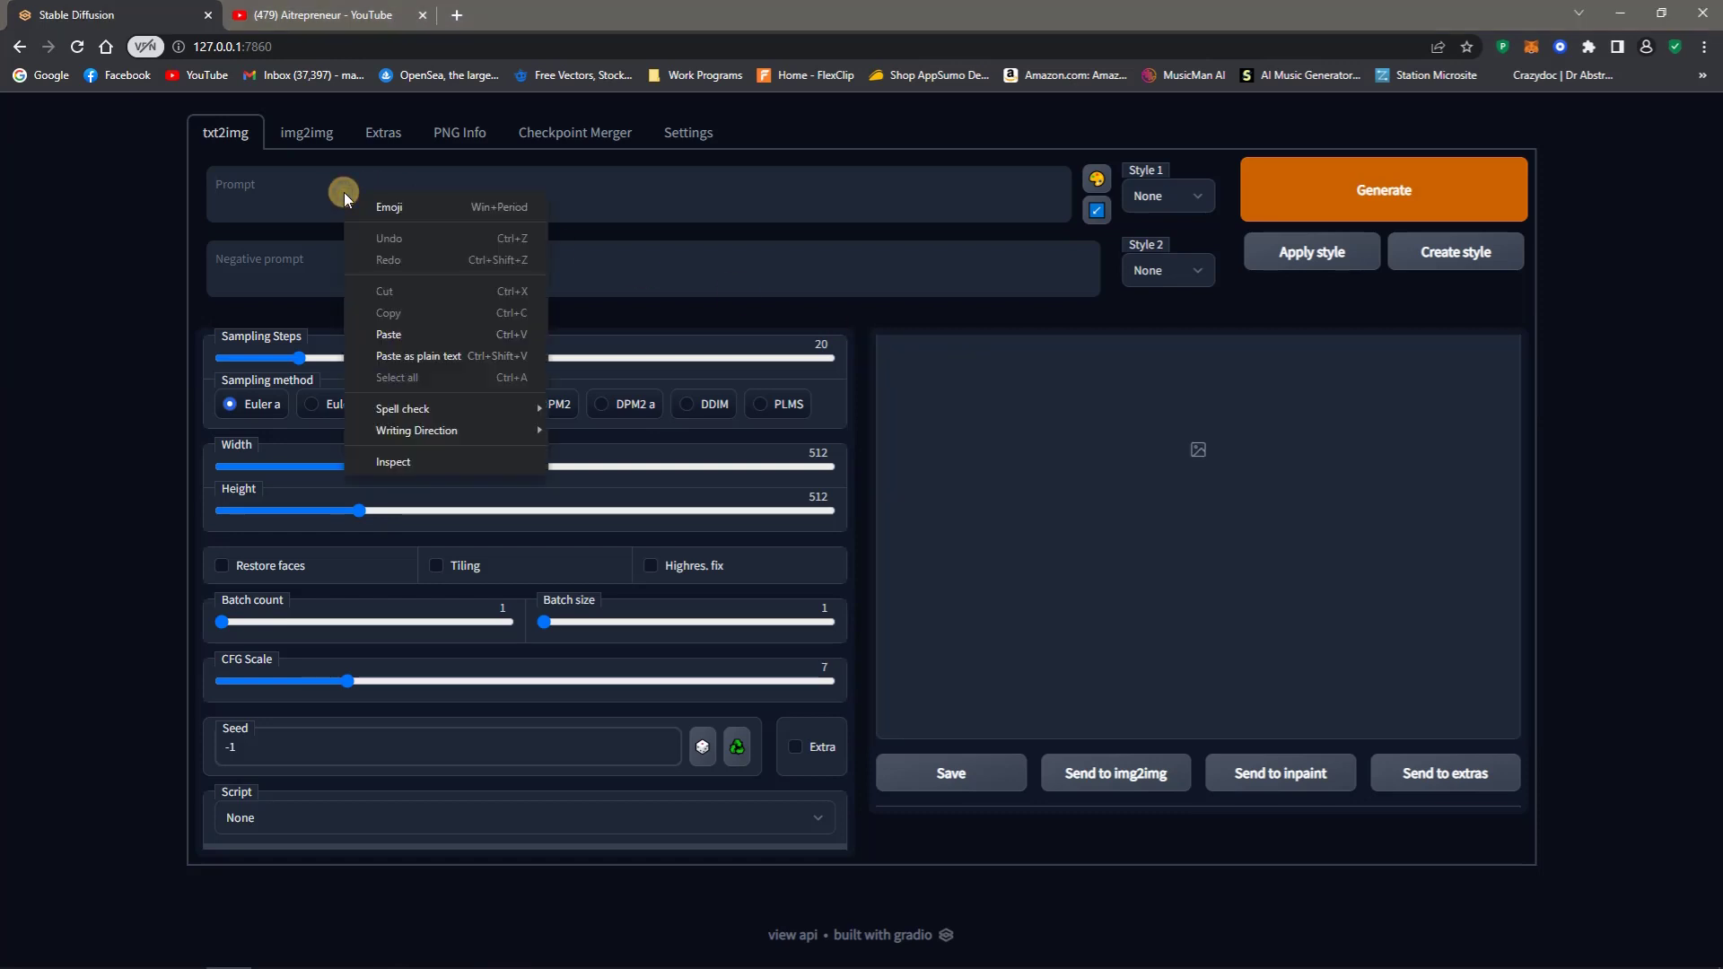
left_click(412, 332)
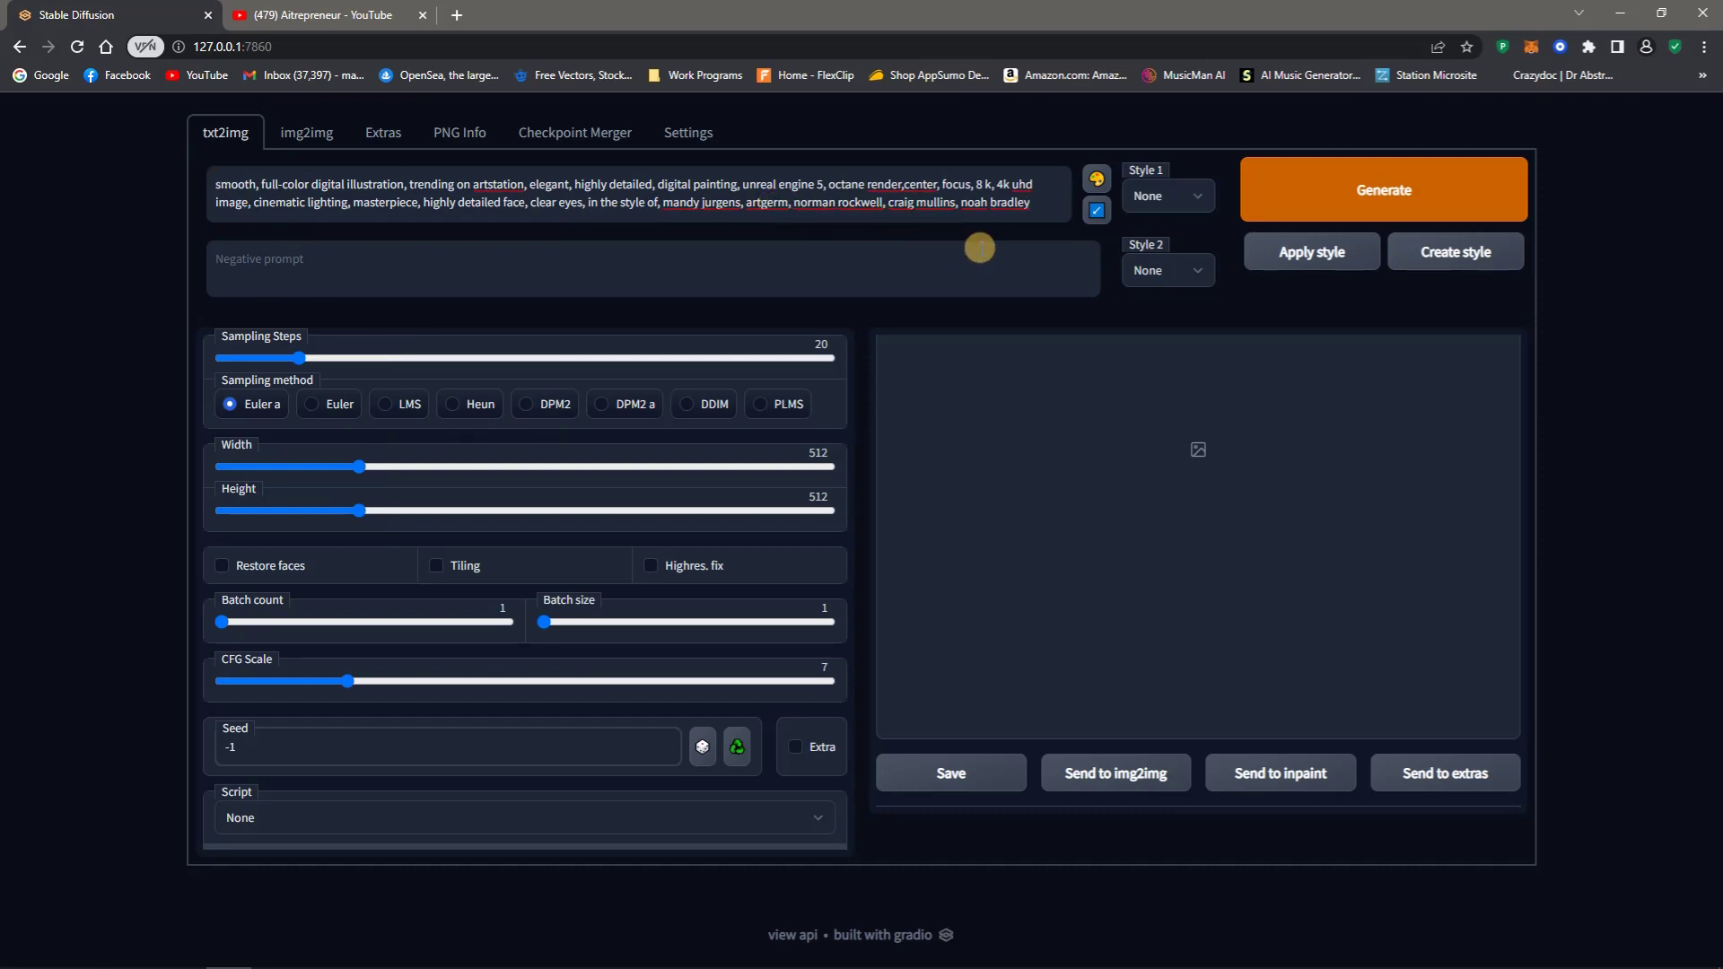
Start a style named 'Test Style', cancel it, and reload the WebUI page
left_click(1438, 262)
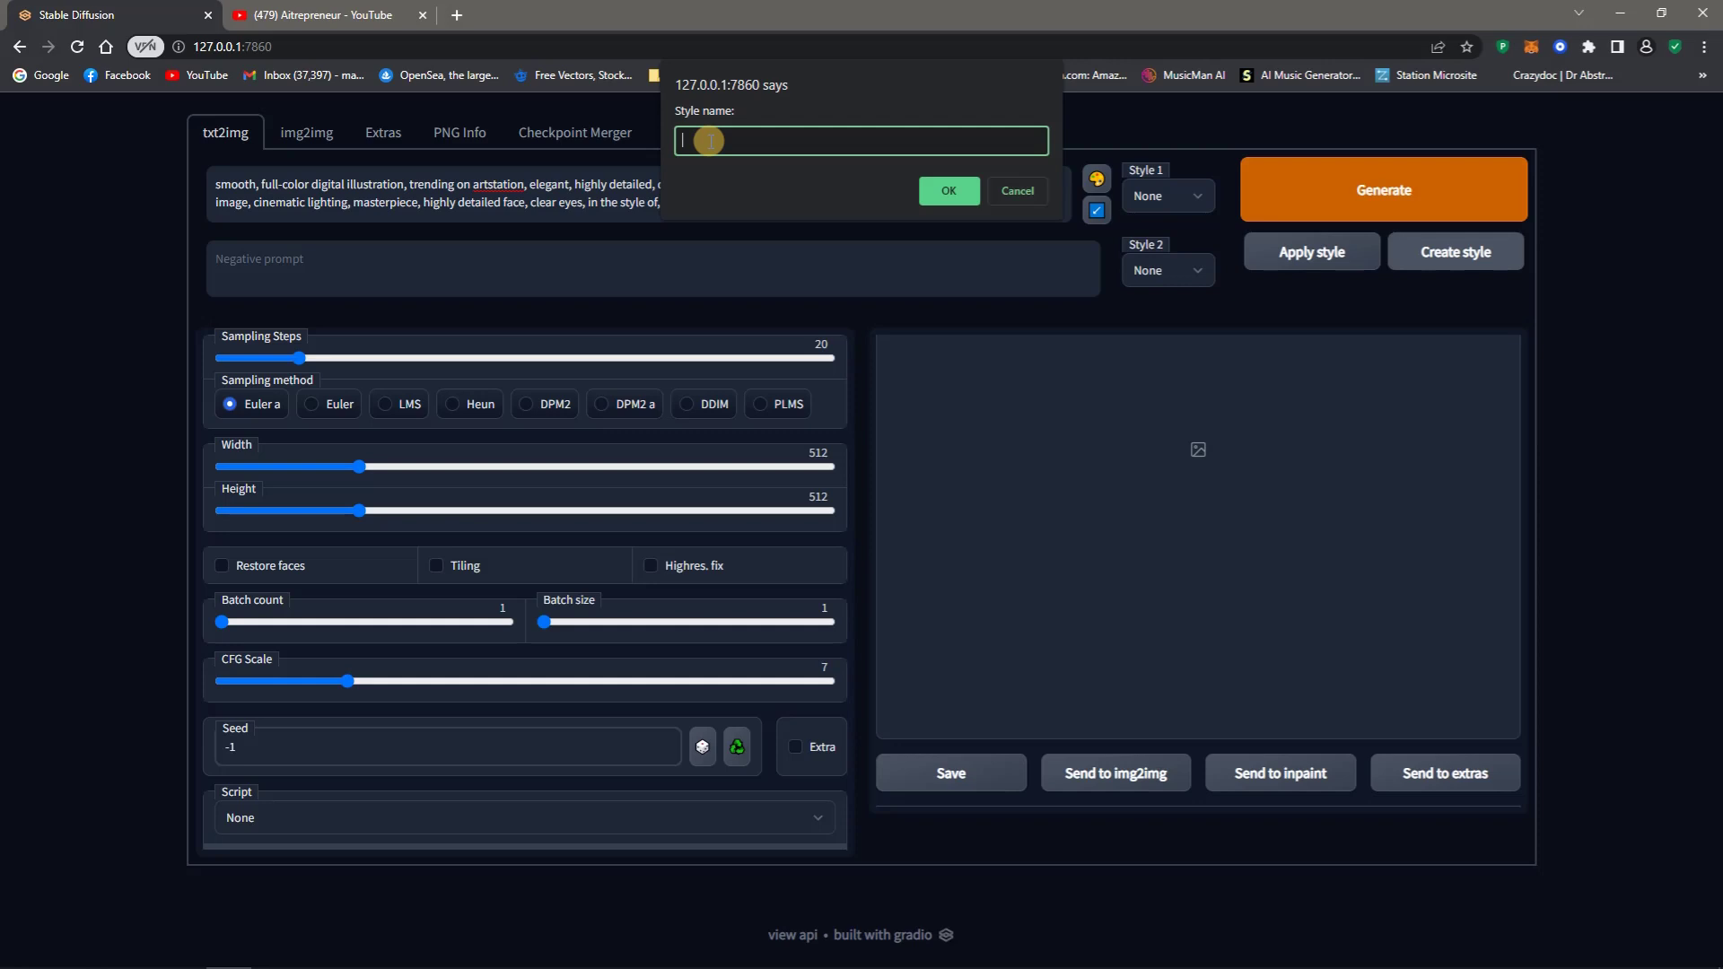
type("Test Style")
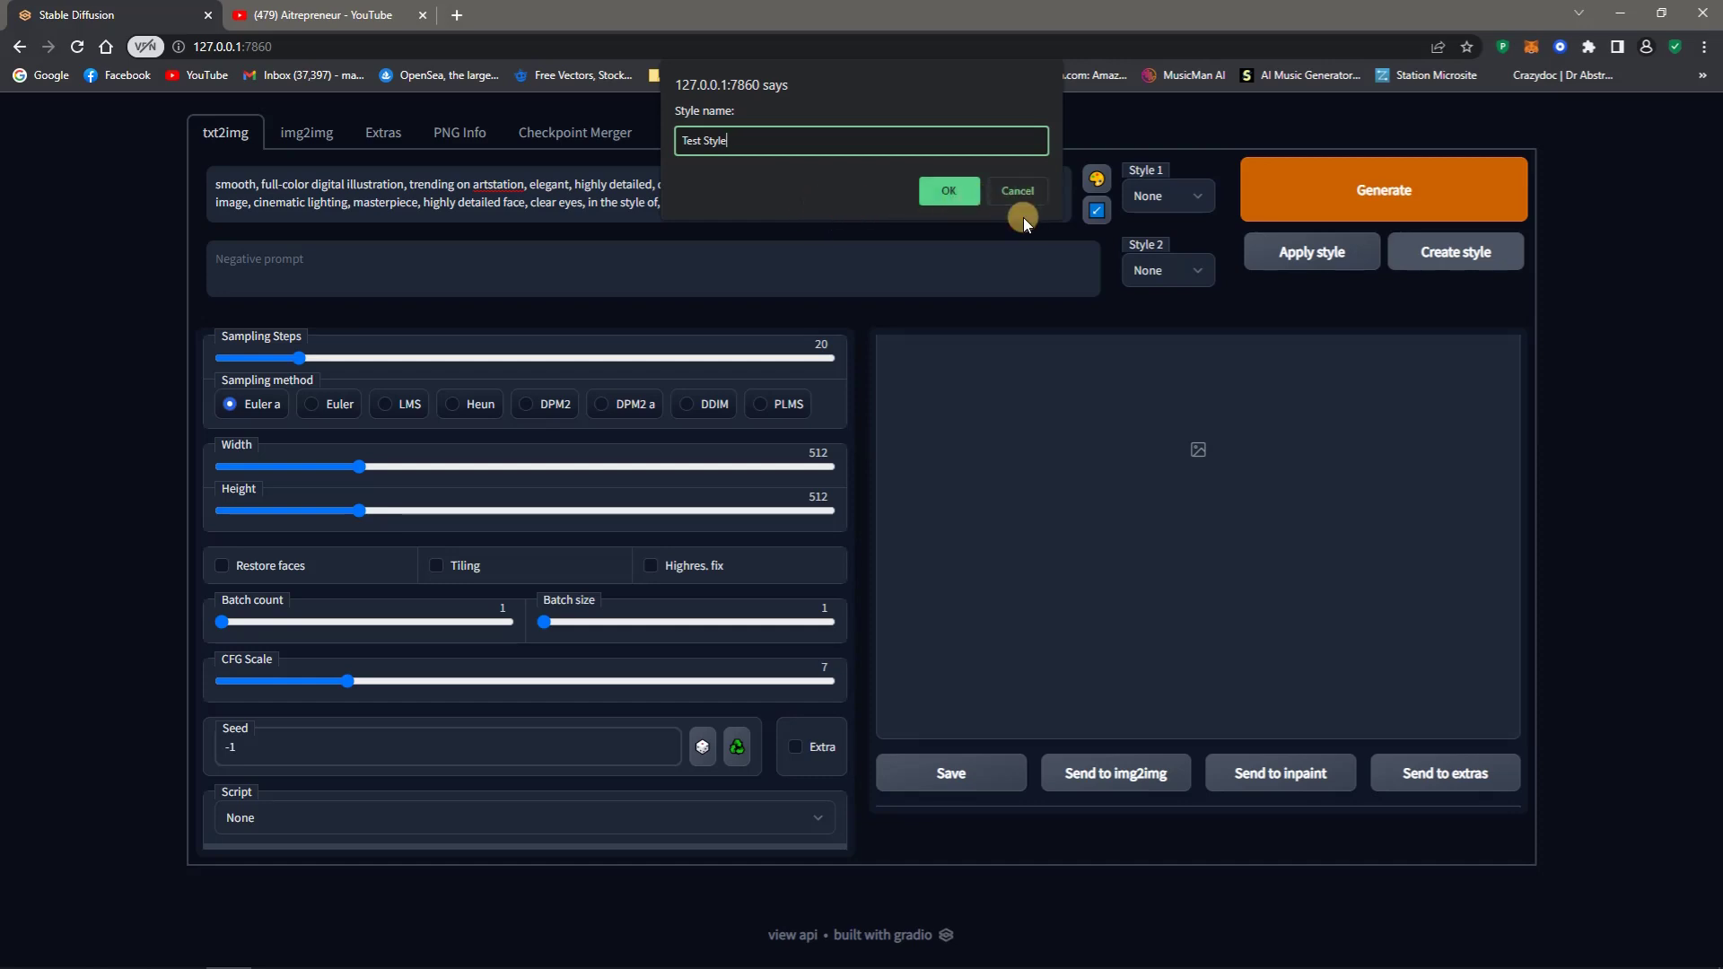
left_click(1024, 193)
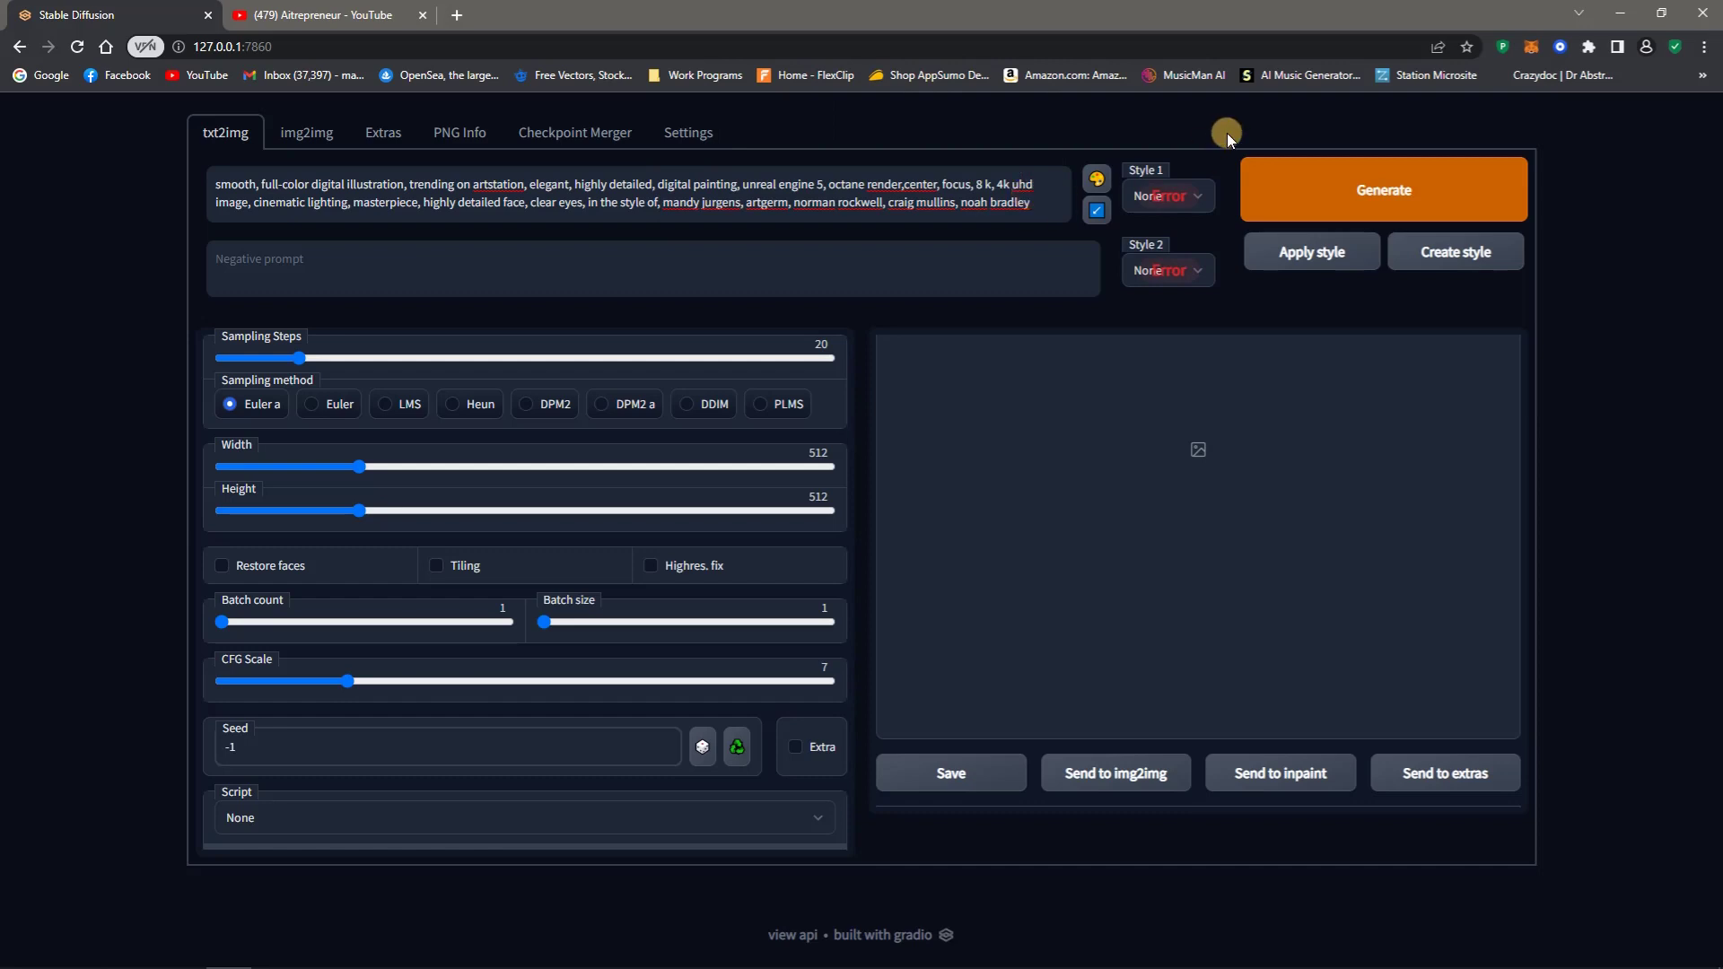
right_click(1601, 299)
left_click(1505, 357)
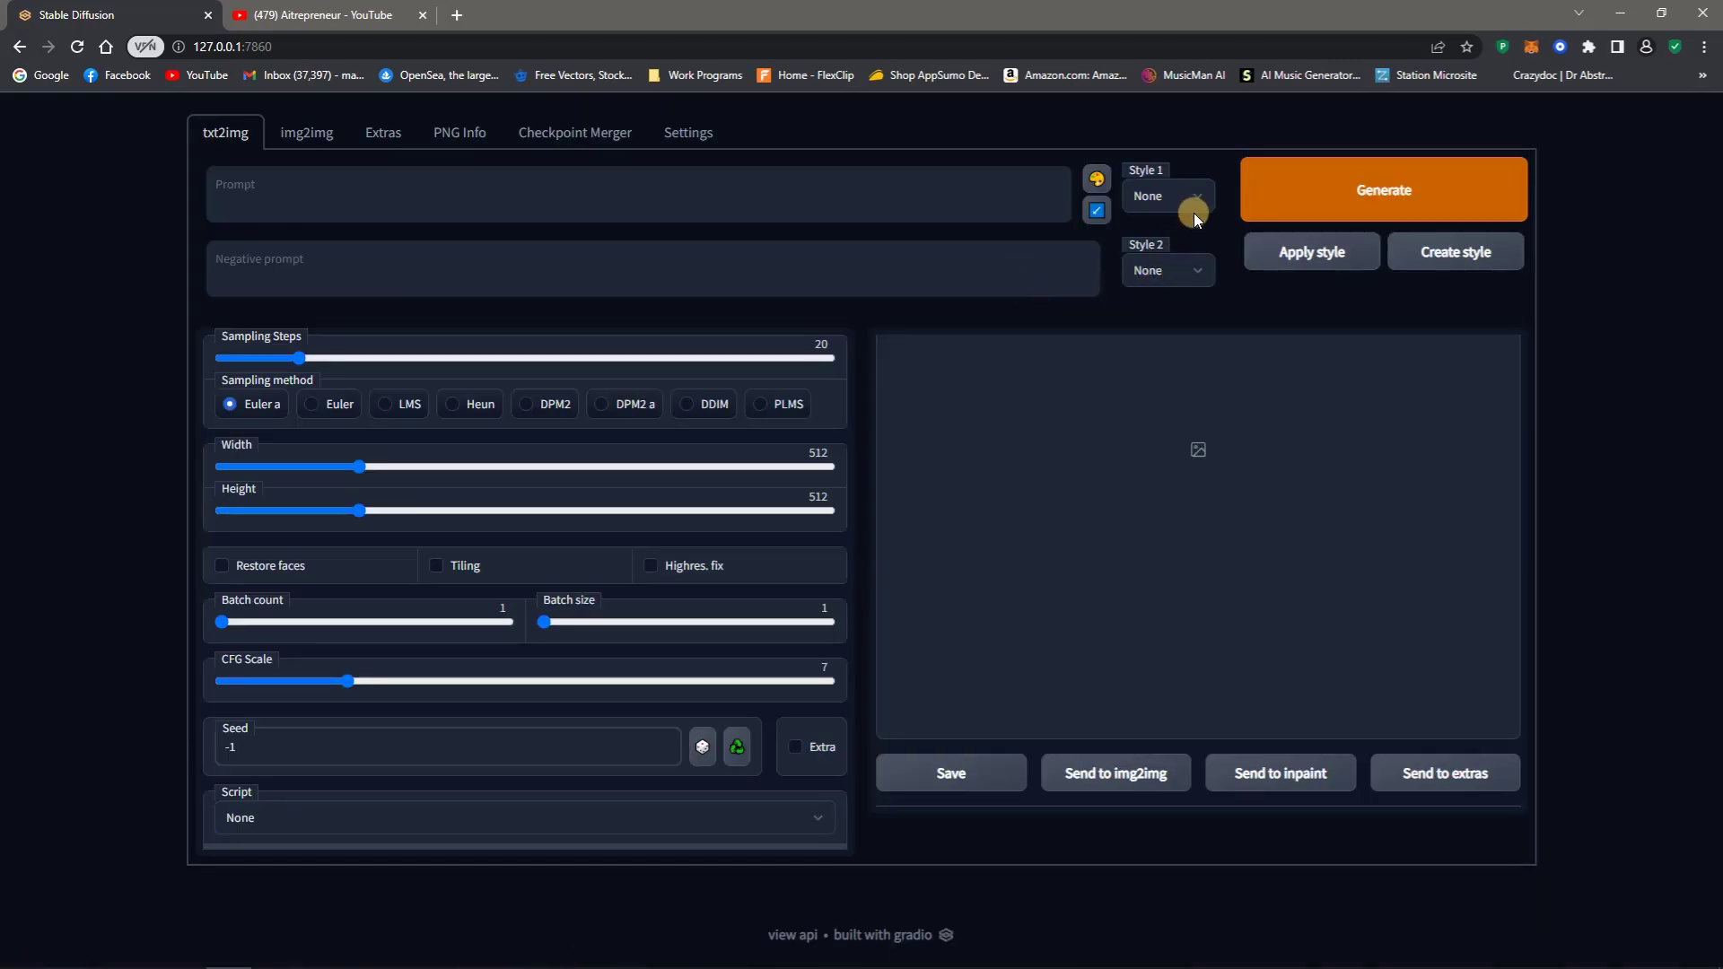
Apply the Smooth Prompts style from Style 1 to fill the prompt
left_click(1197, 198)
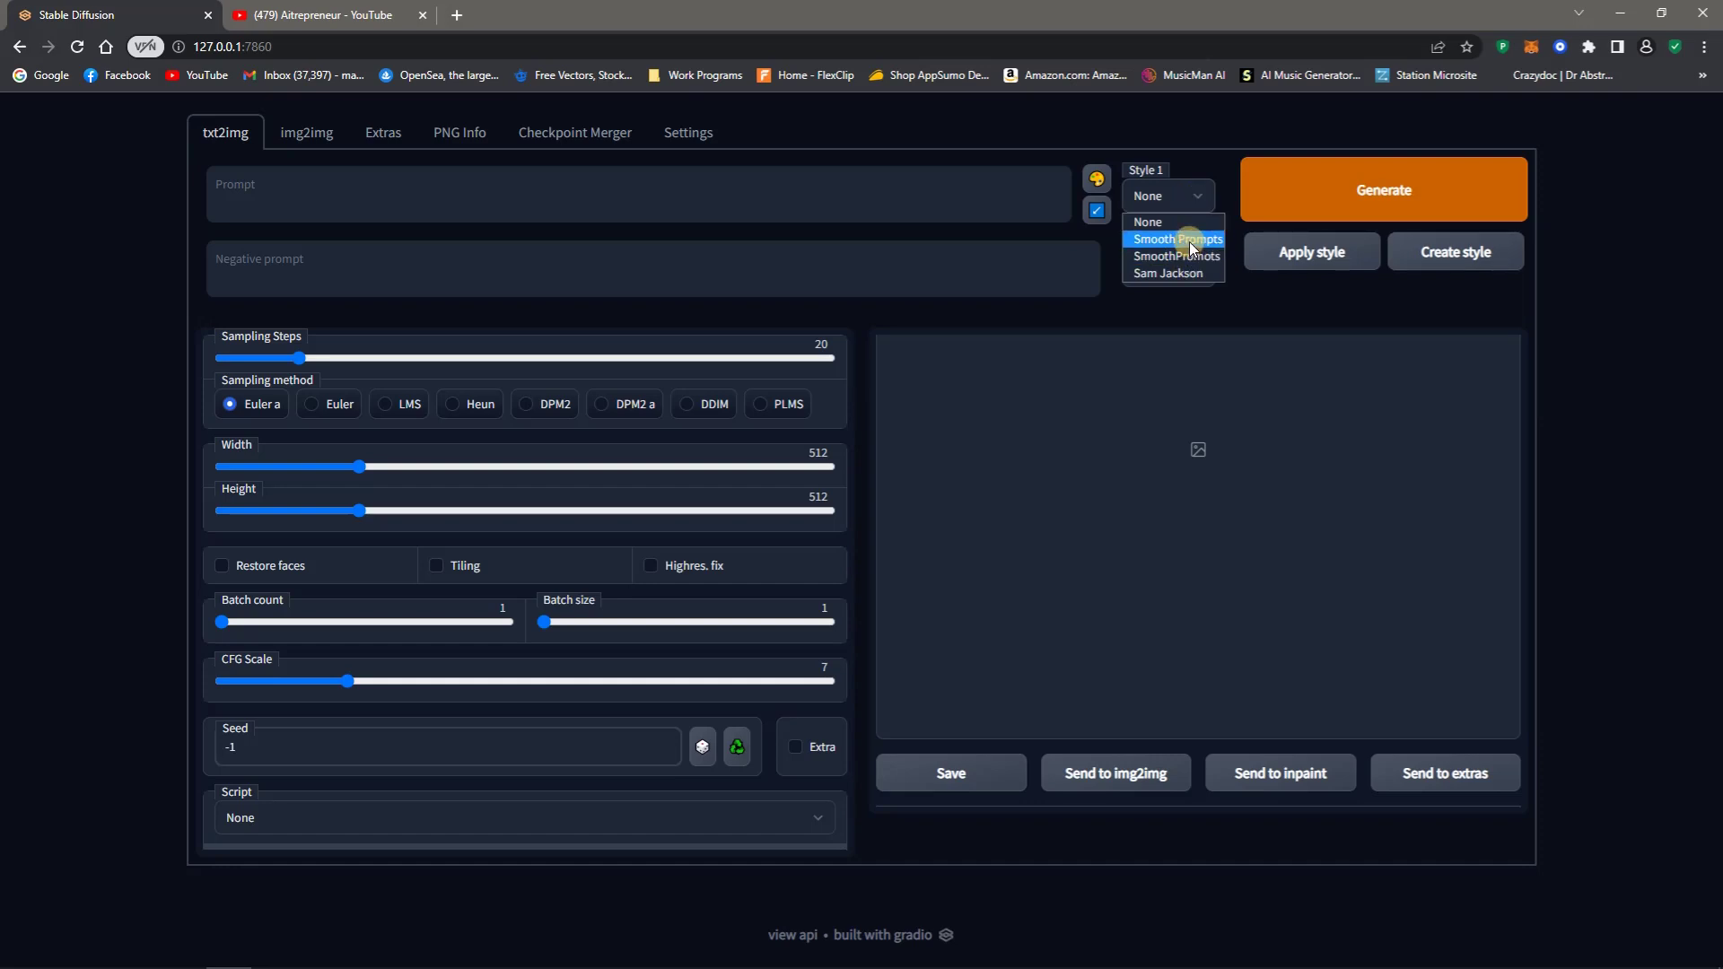
left_click(1188, 239)
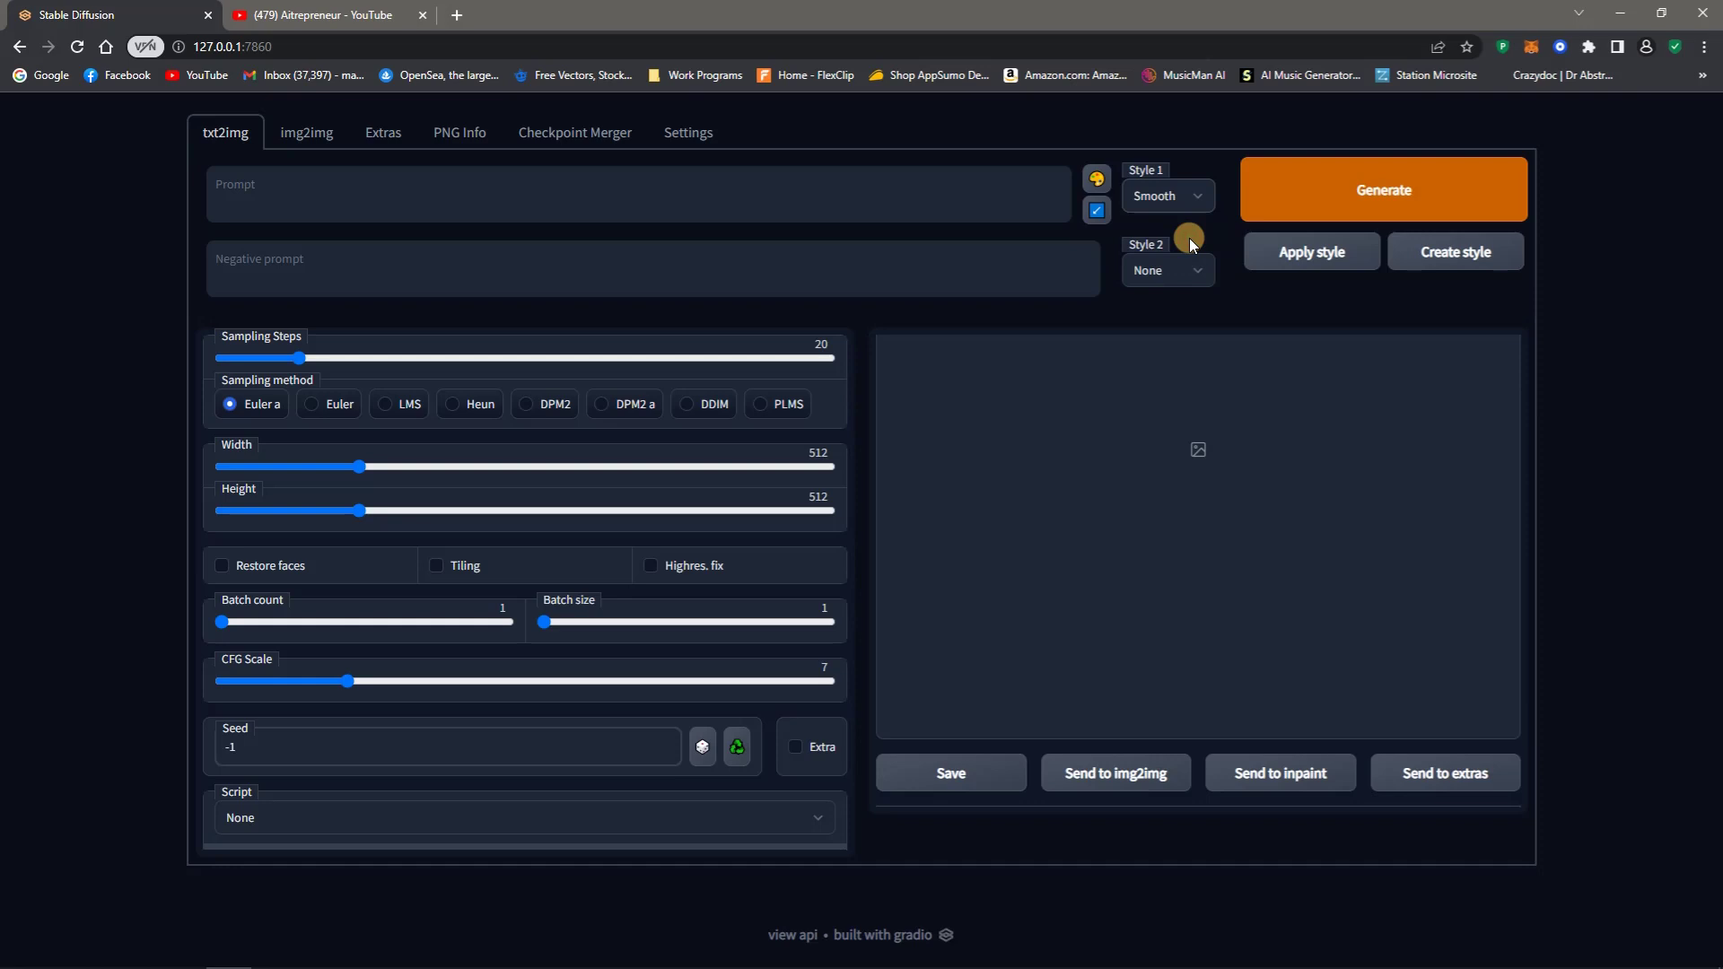
left_click(1289, 251)
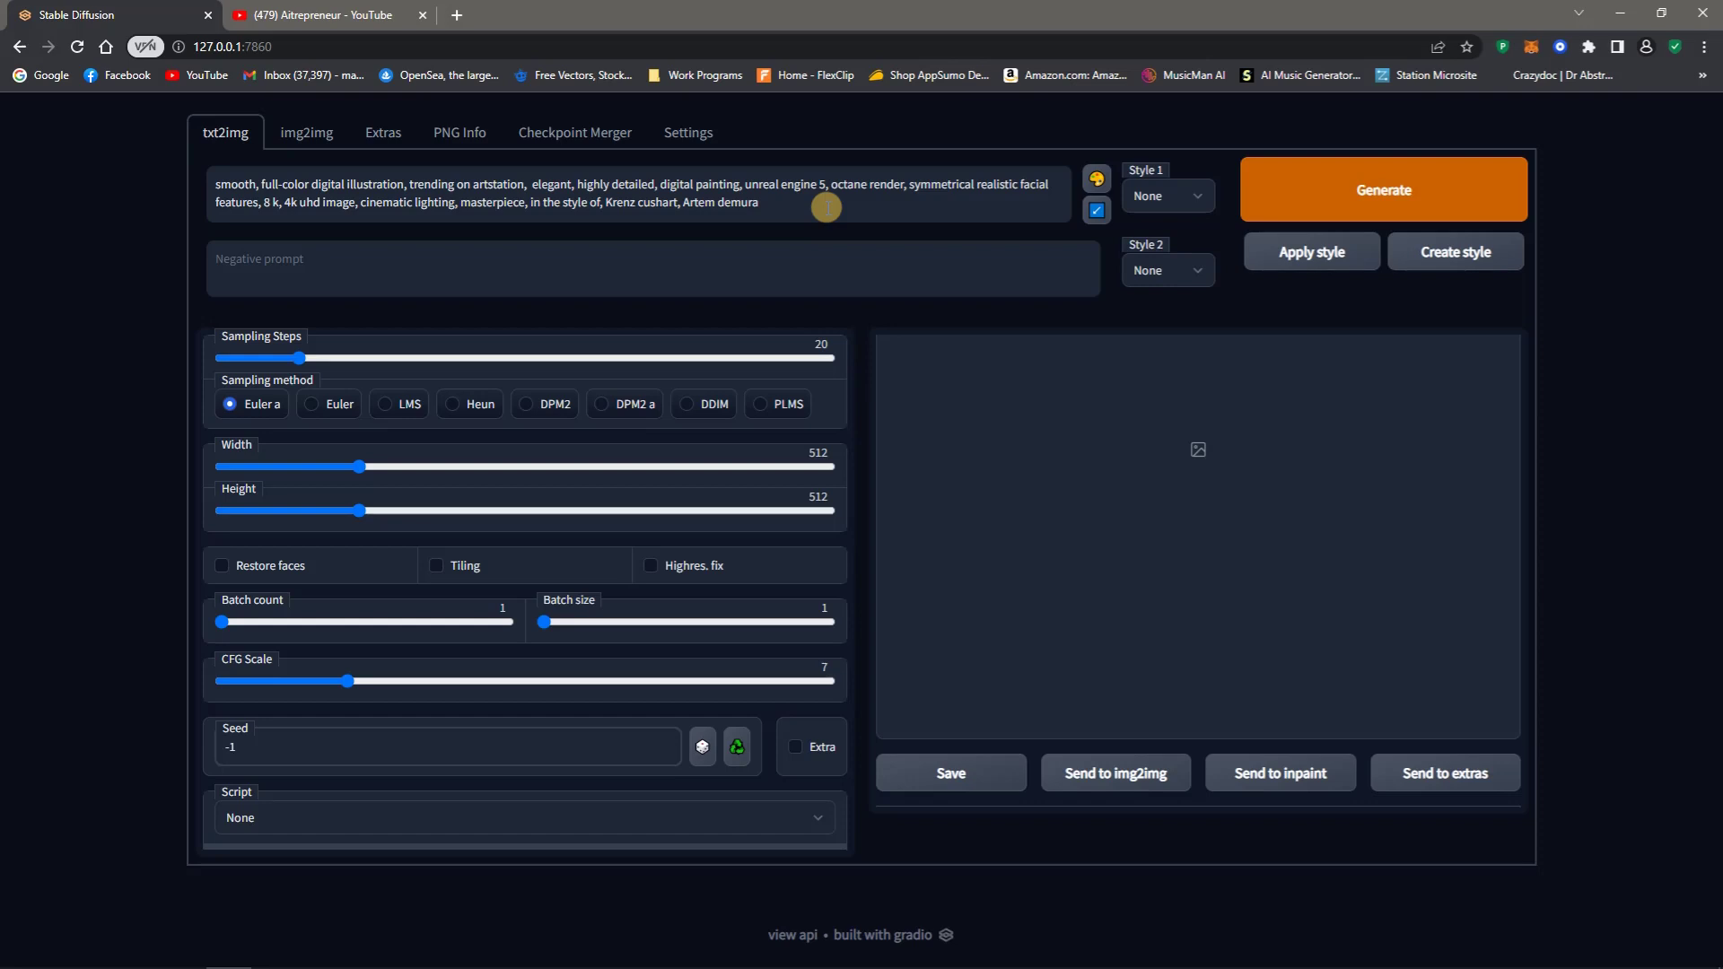
Type 'kids running the street, smooth,' at the prompt start and delete the old style text
left_click(220, 185)
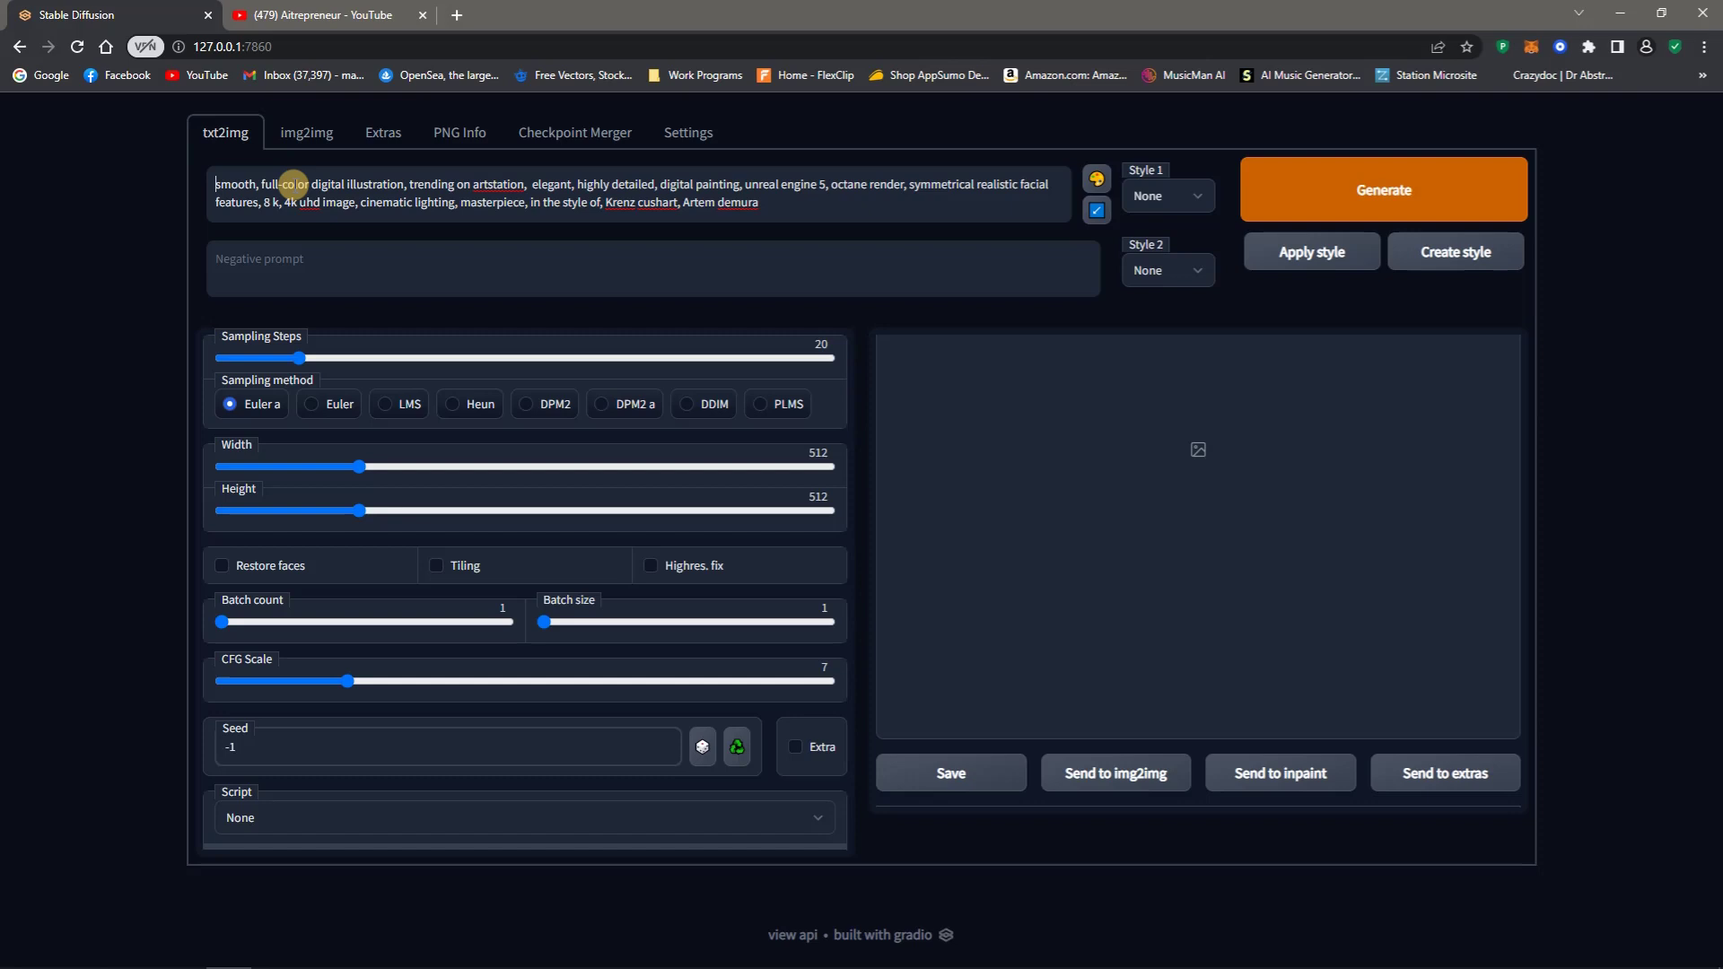
type("kids running the")
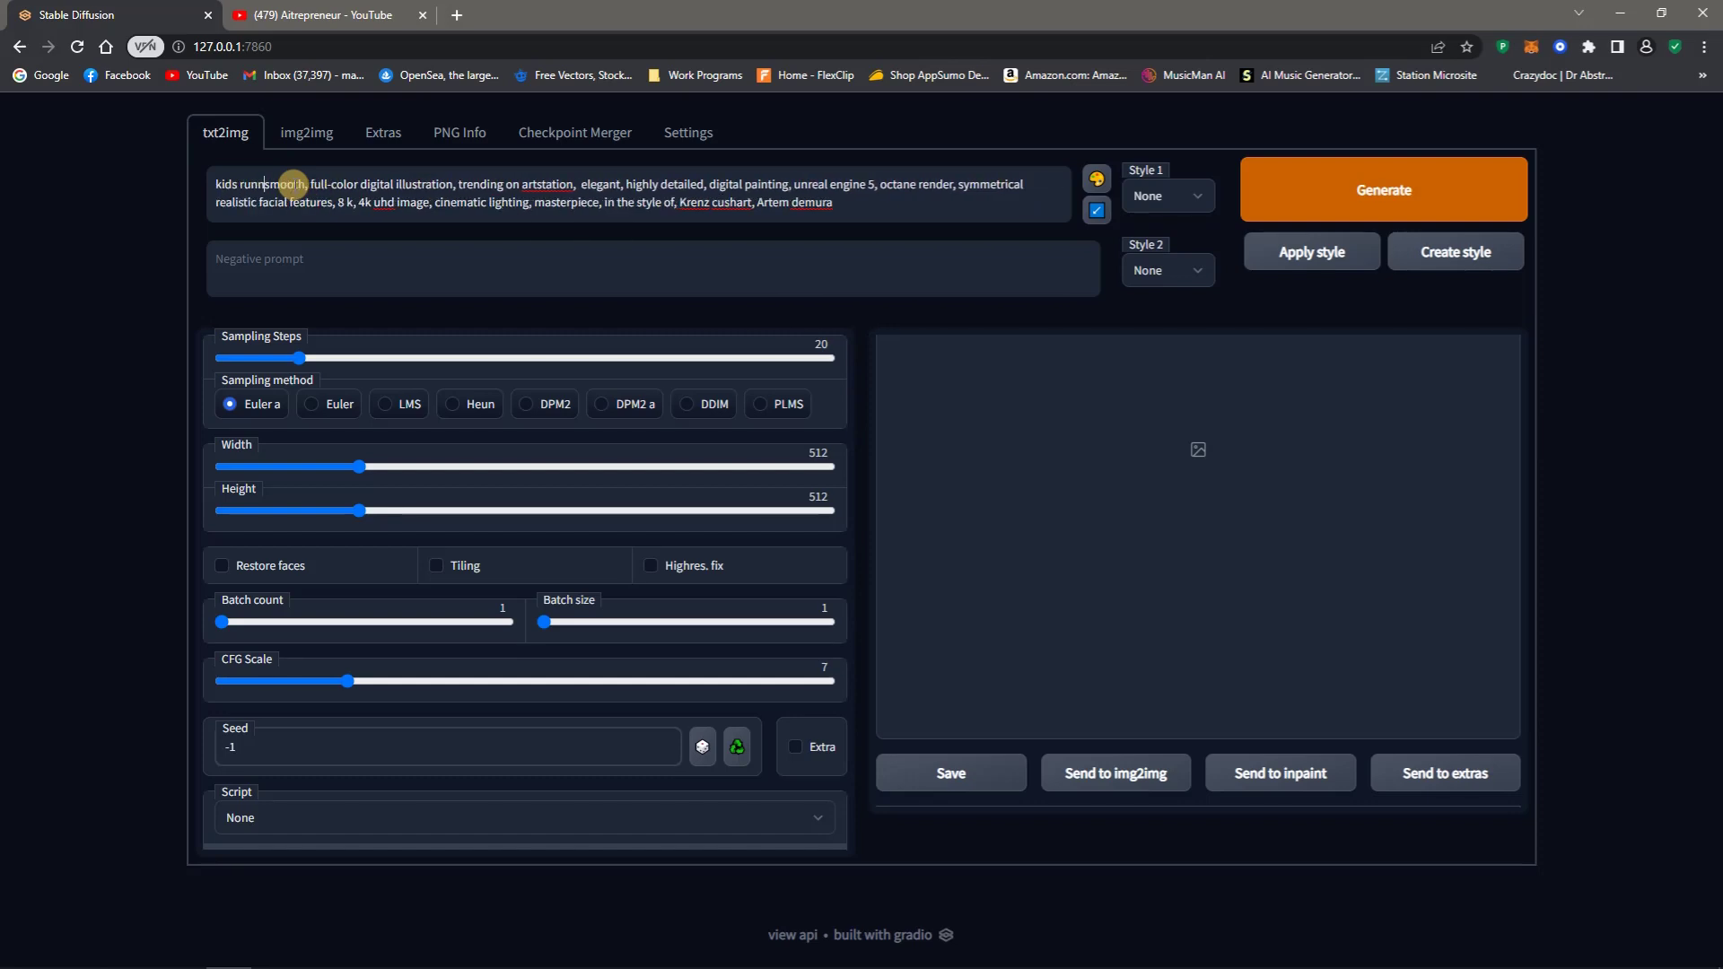
type(" street,")
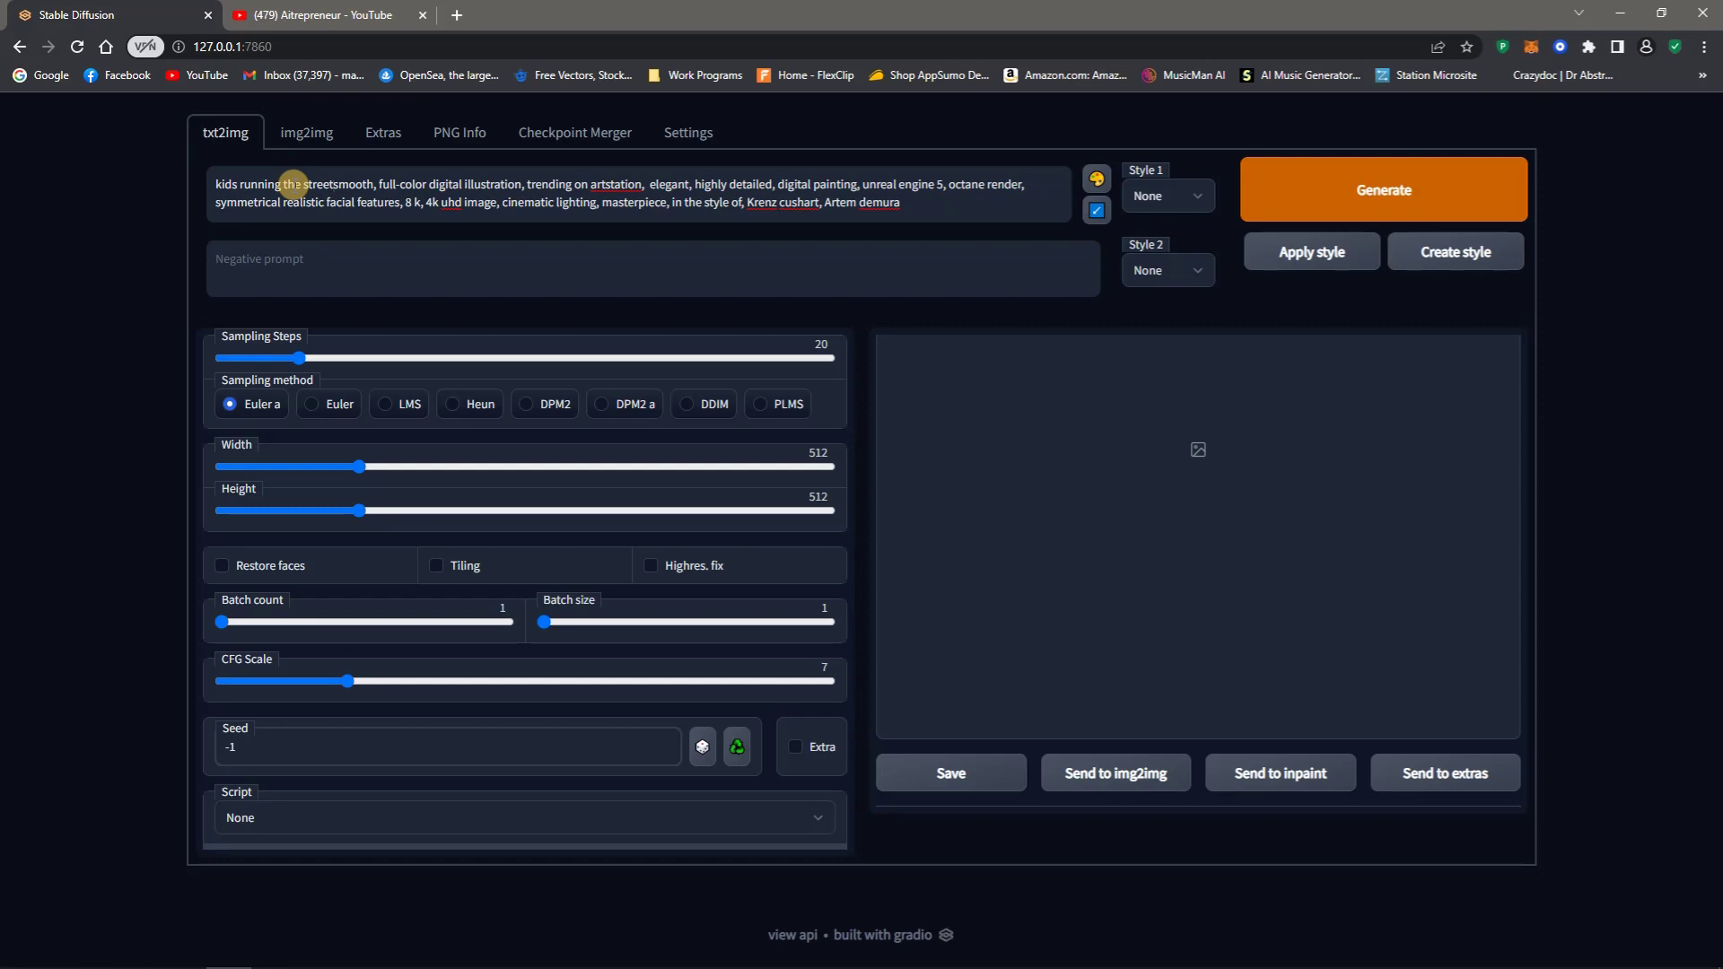
type(" smooth,")
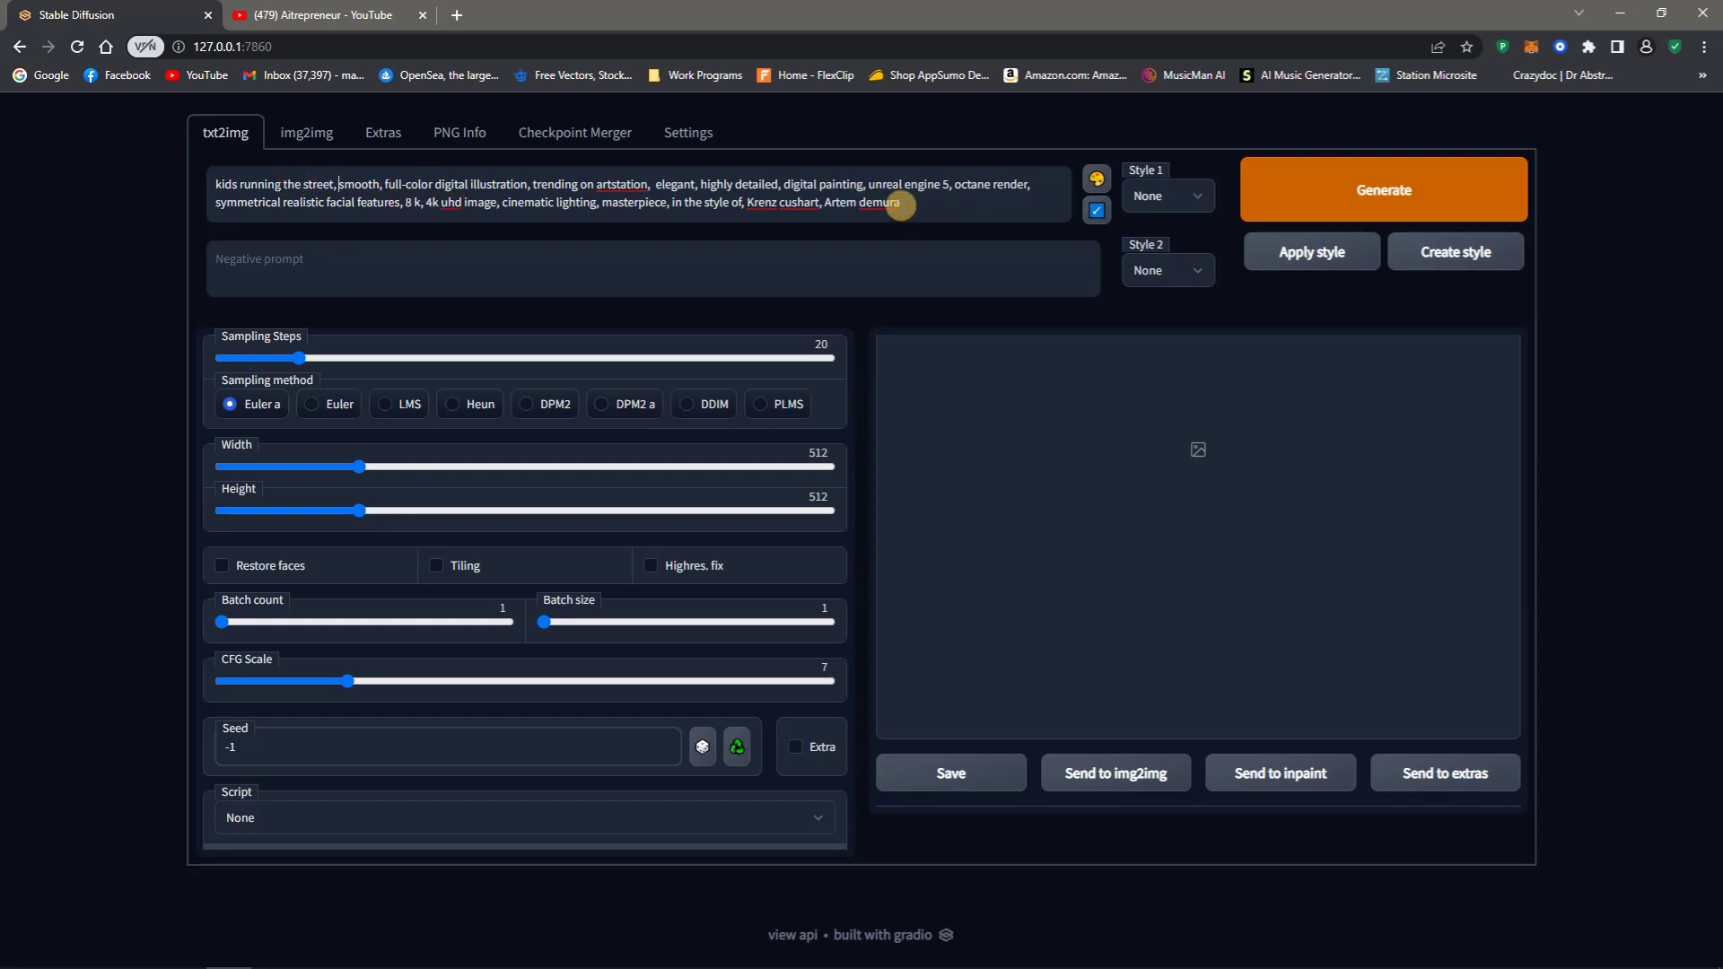
left_click_drag(900, 203, 341, 184)
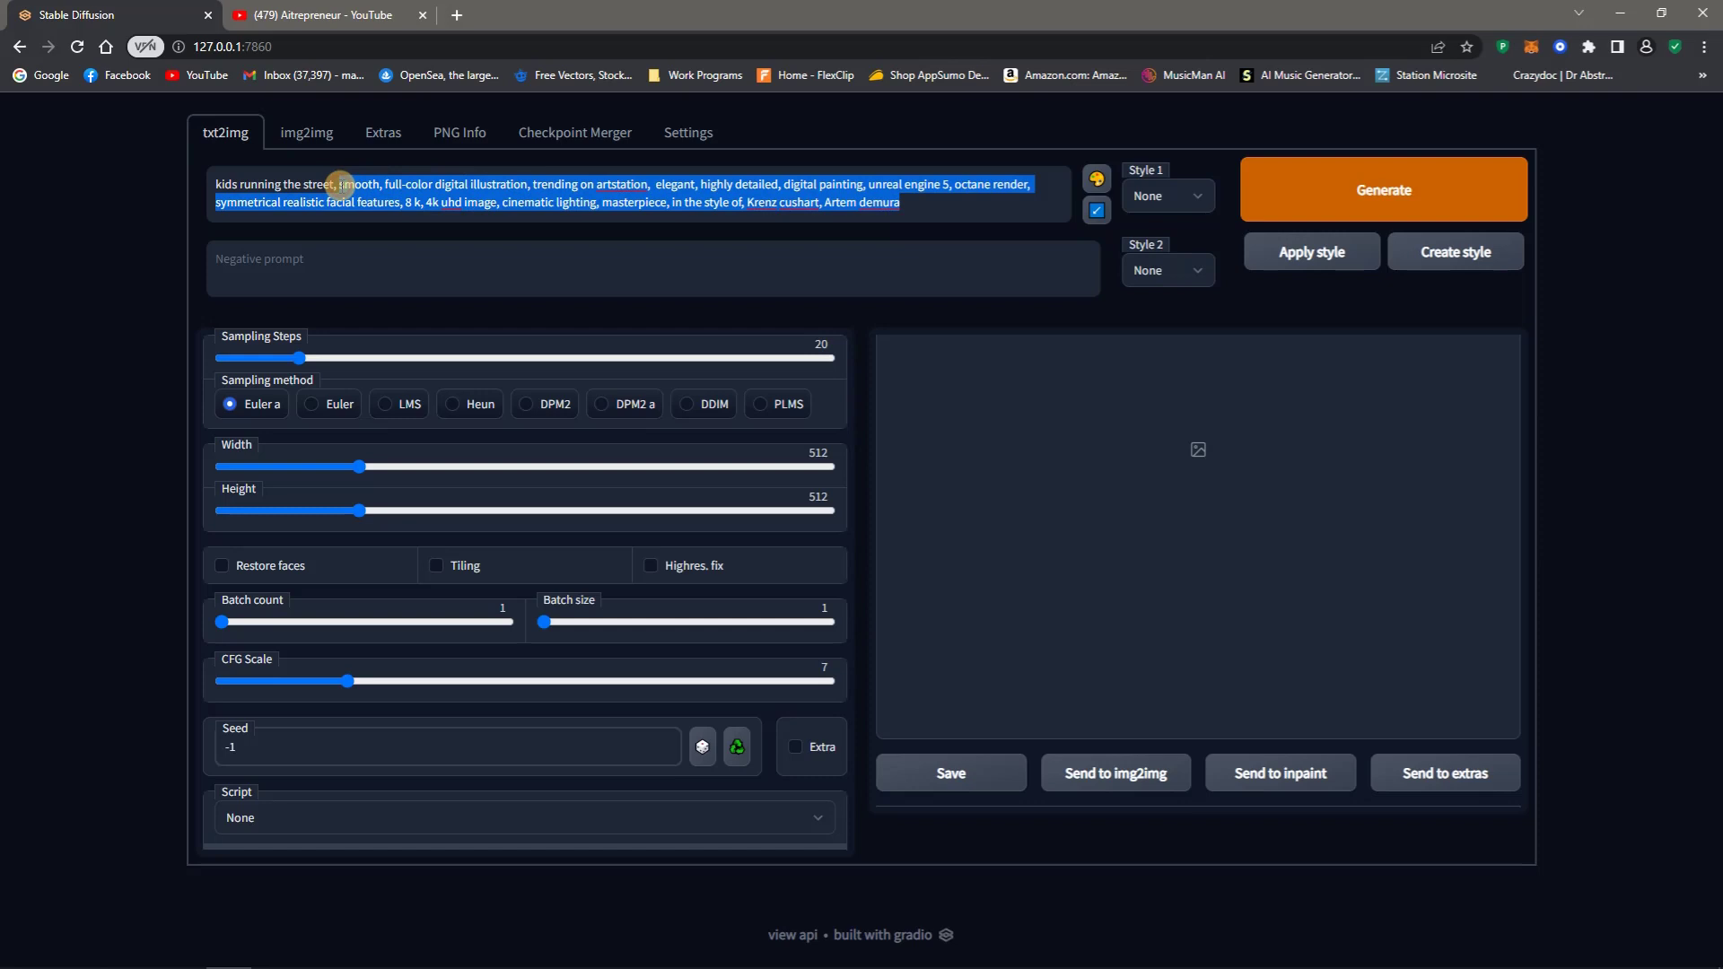
key("BackSpace")
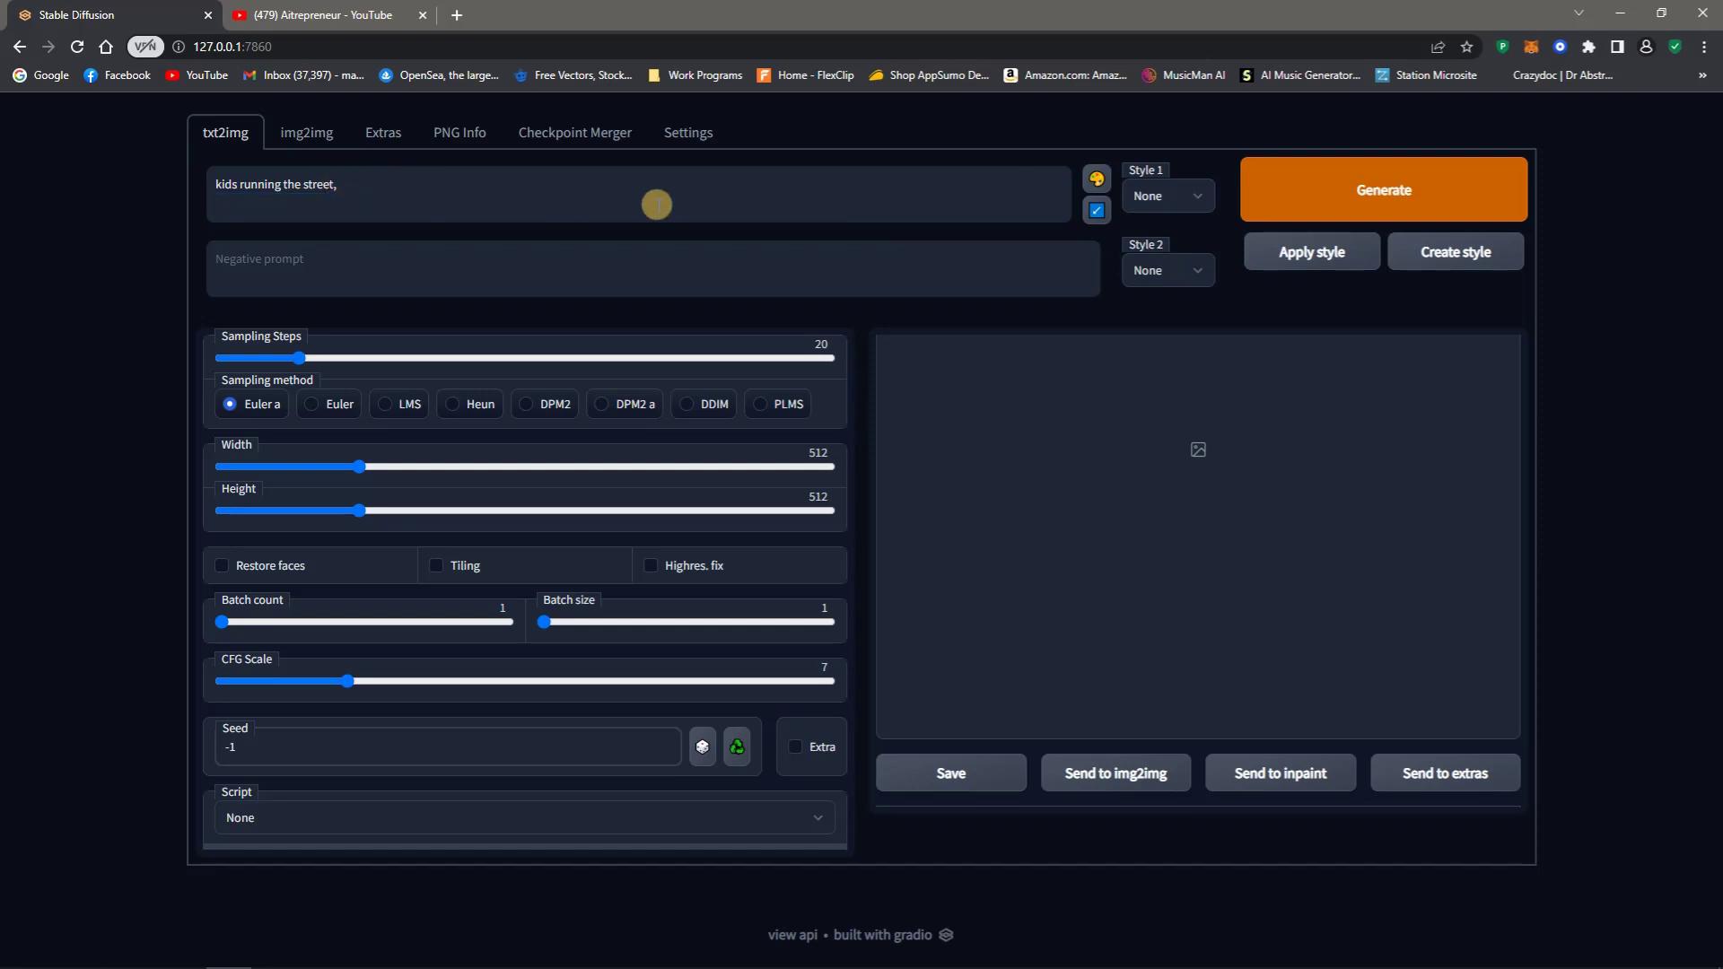
Re-apply the Smooth Prompts style and remove the doubled comma after 'street'
left_click(1182, 196)
left_click(1171, 238)
left_click(1308, 253)
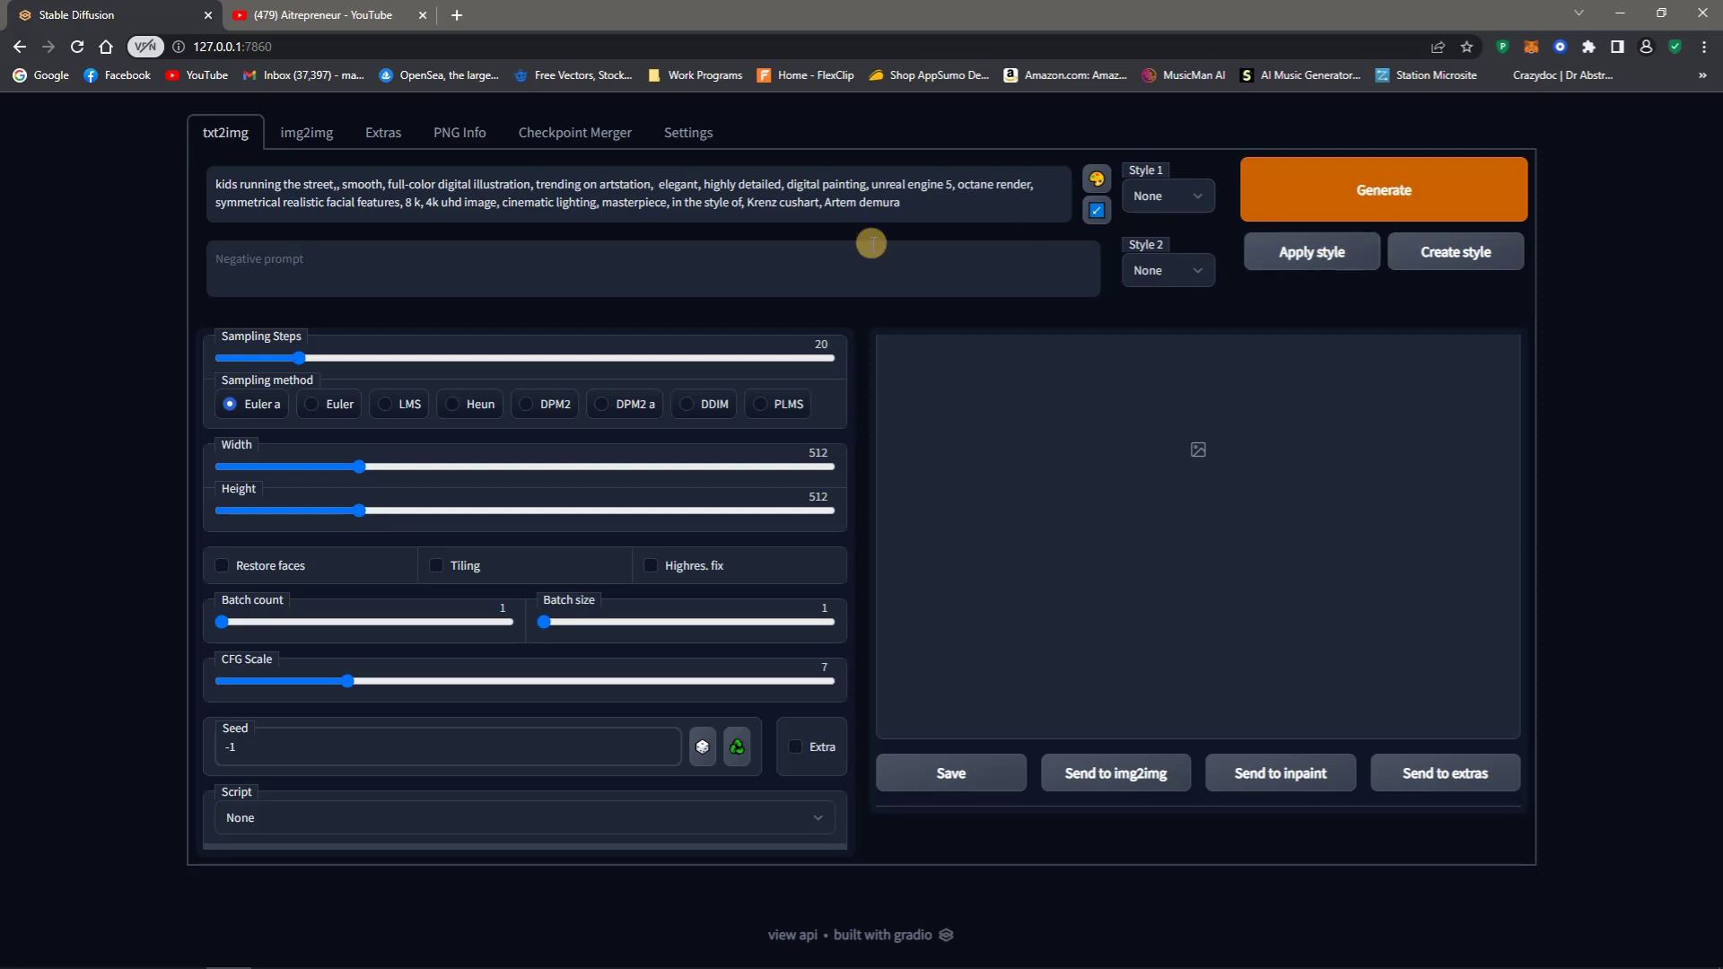
left_click(334, 186)
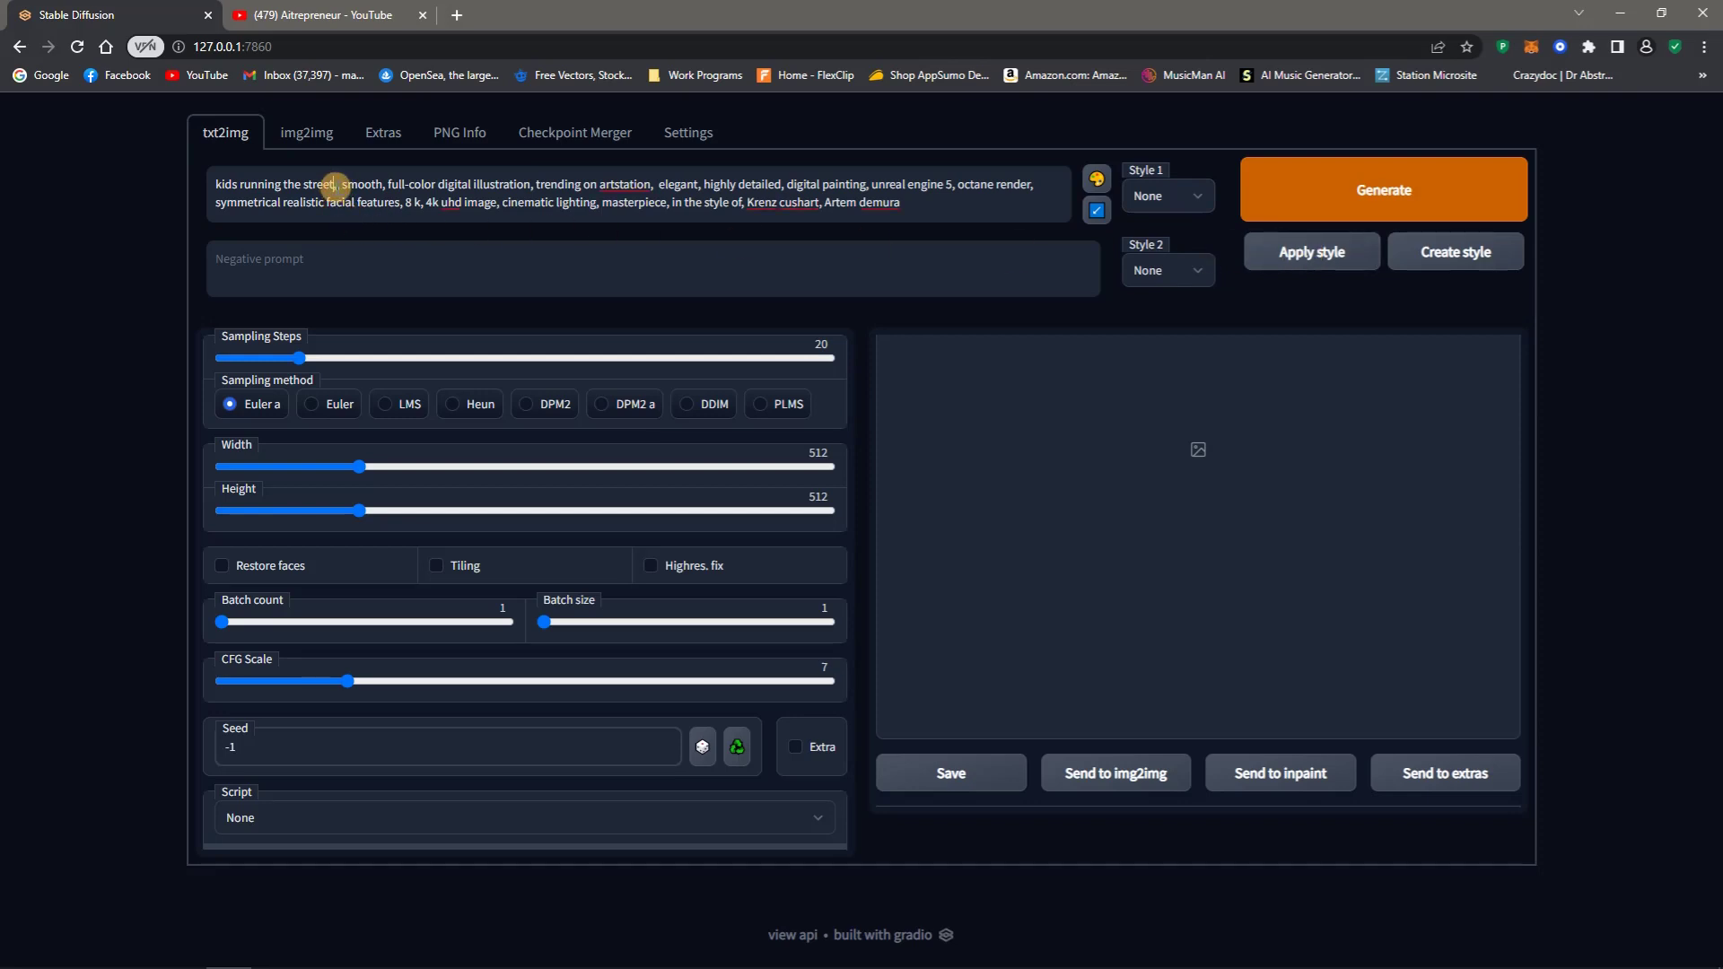
key("BackSpace")
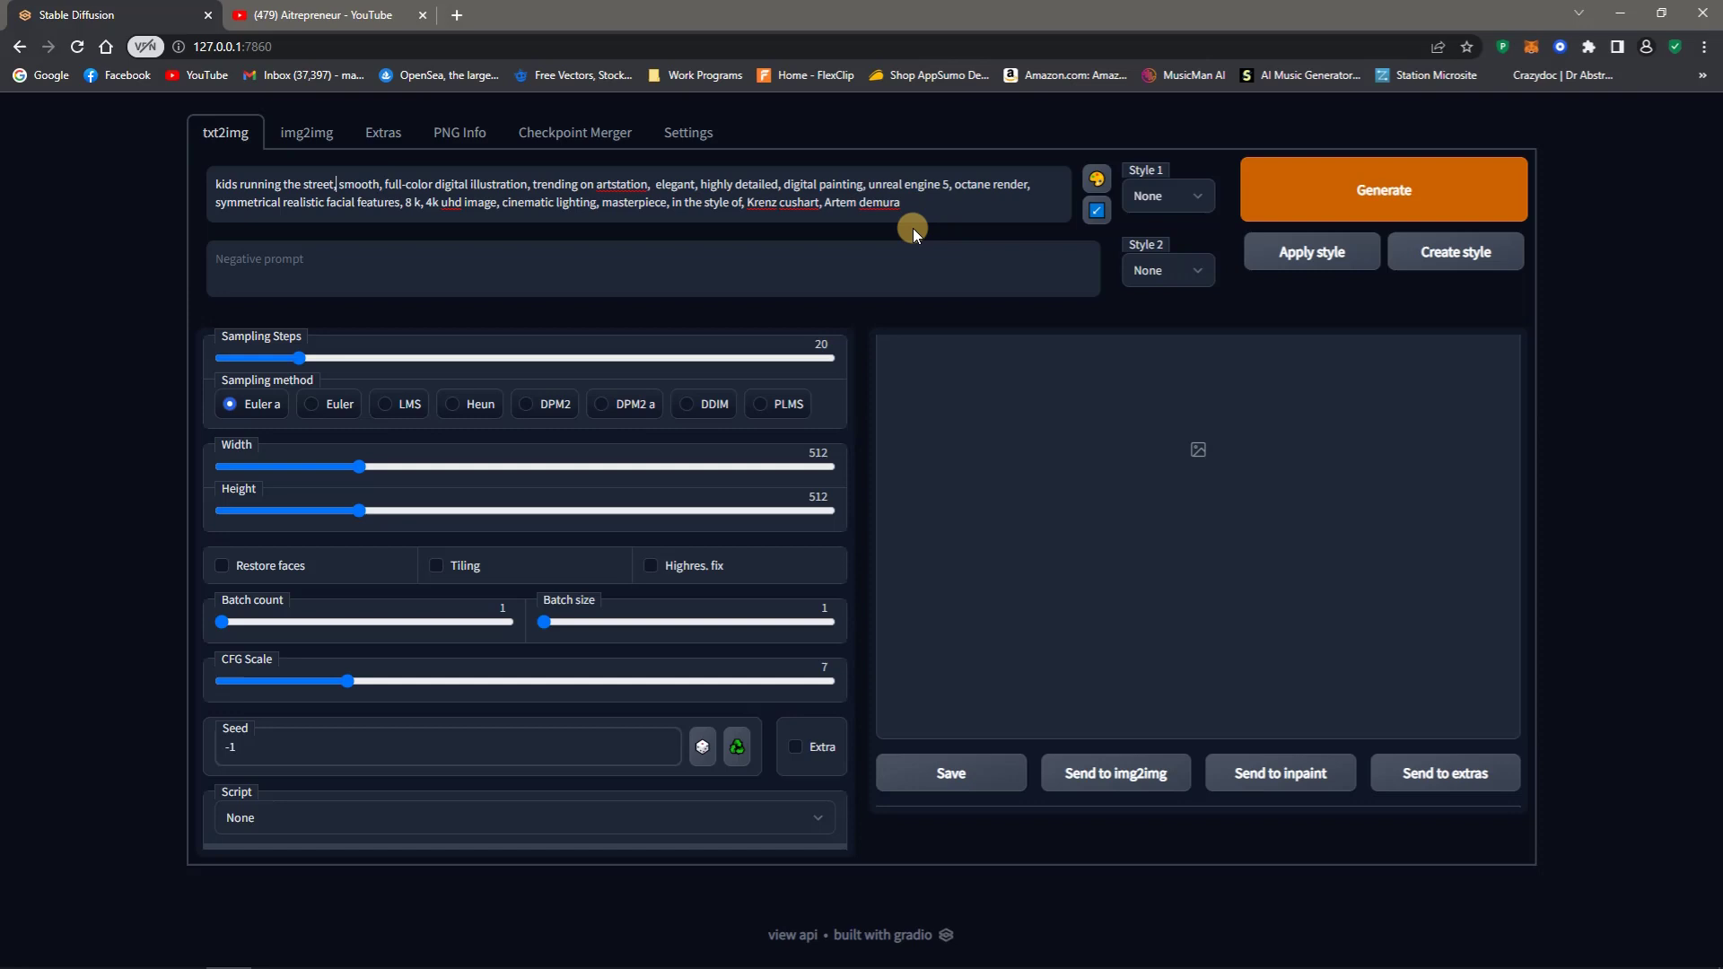
left_click(1365, 201)
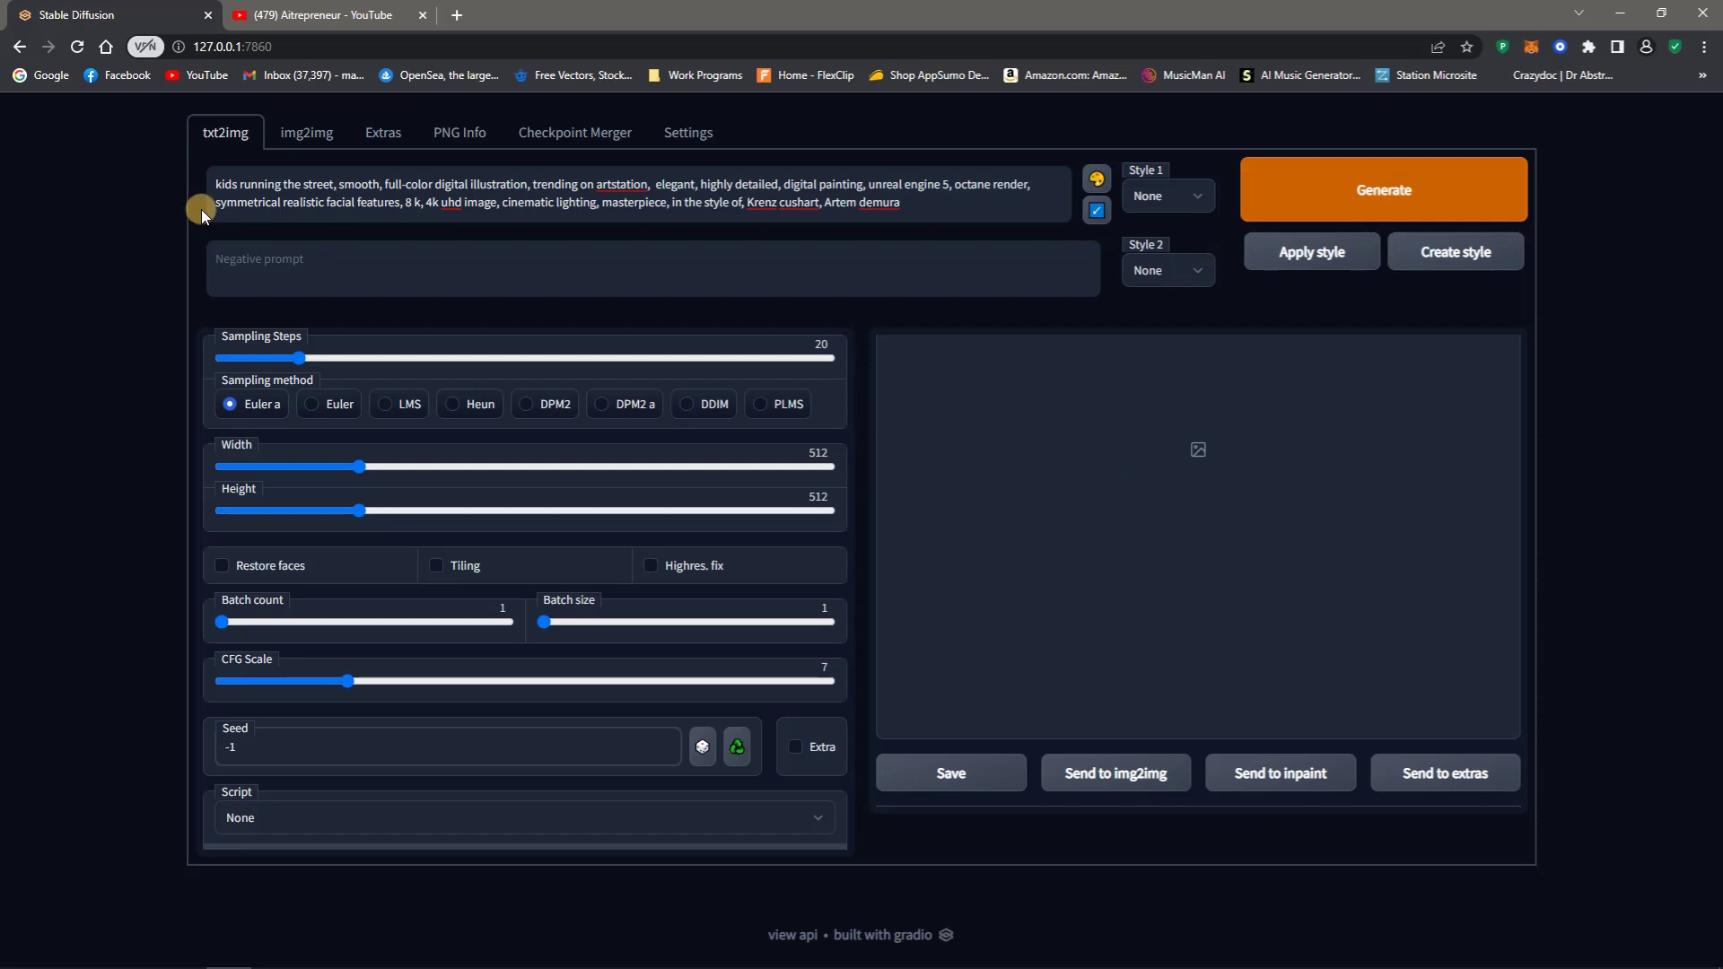
left_click(335, 185)
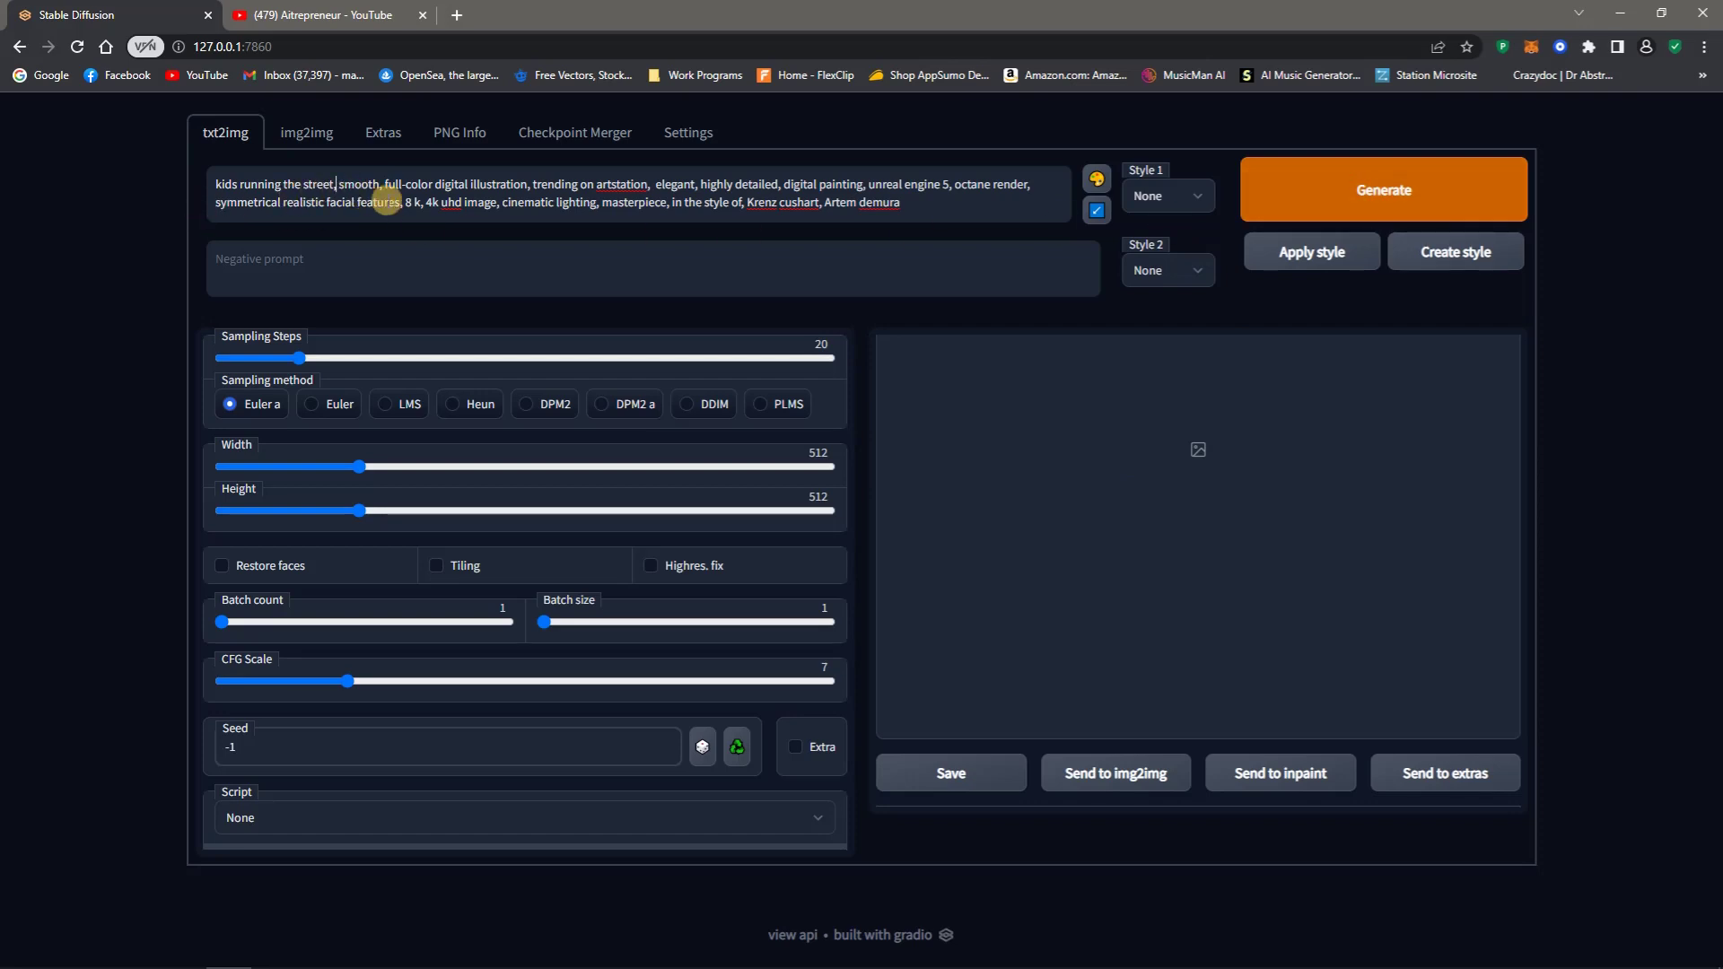
Generate the 512x512 image of kids running down the tree-lined street
left_click(1387, 194)
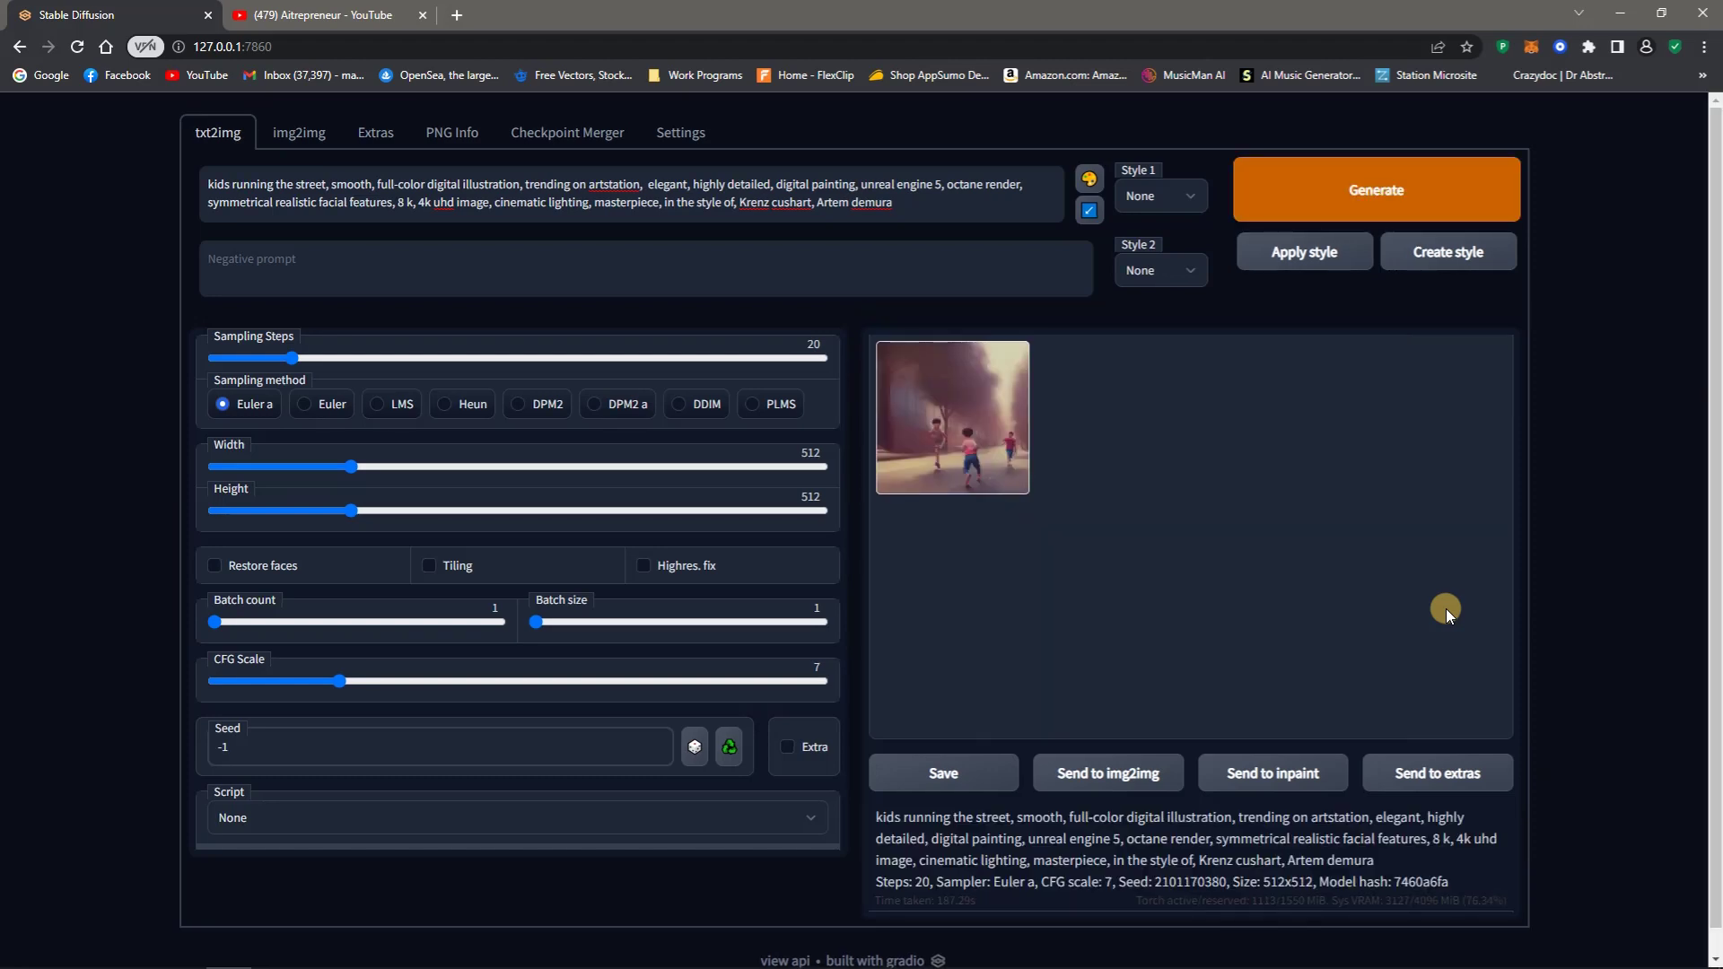
Enlarge the misty-street result in the gallery, view it full screen, then close the lightbox
left_click(955, 471)
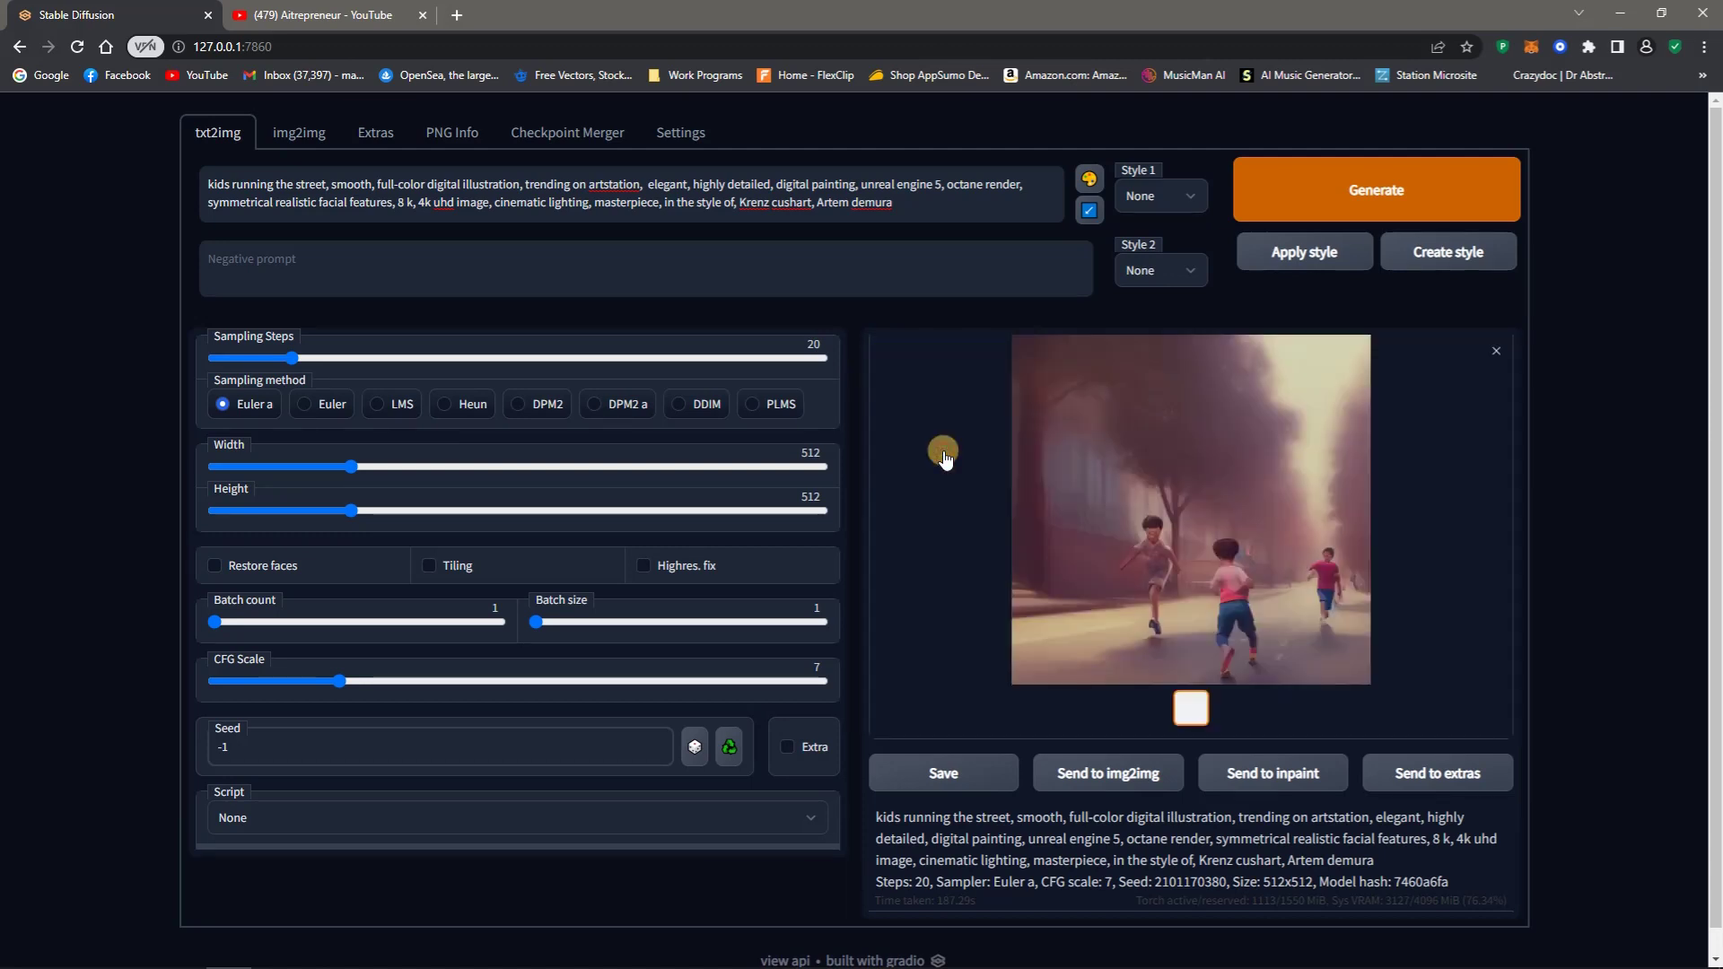
left_click(1187, 528)
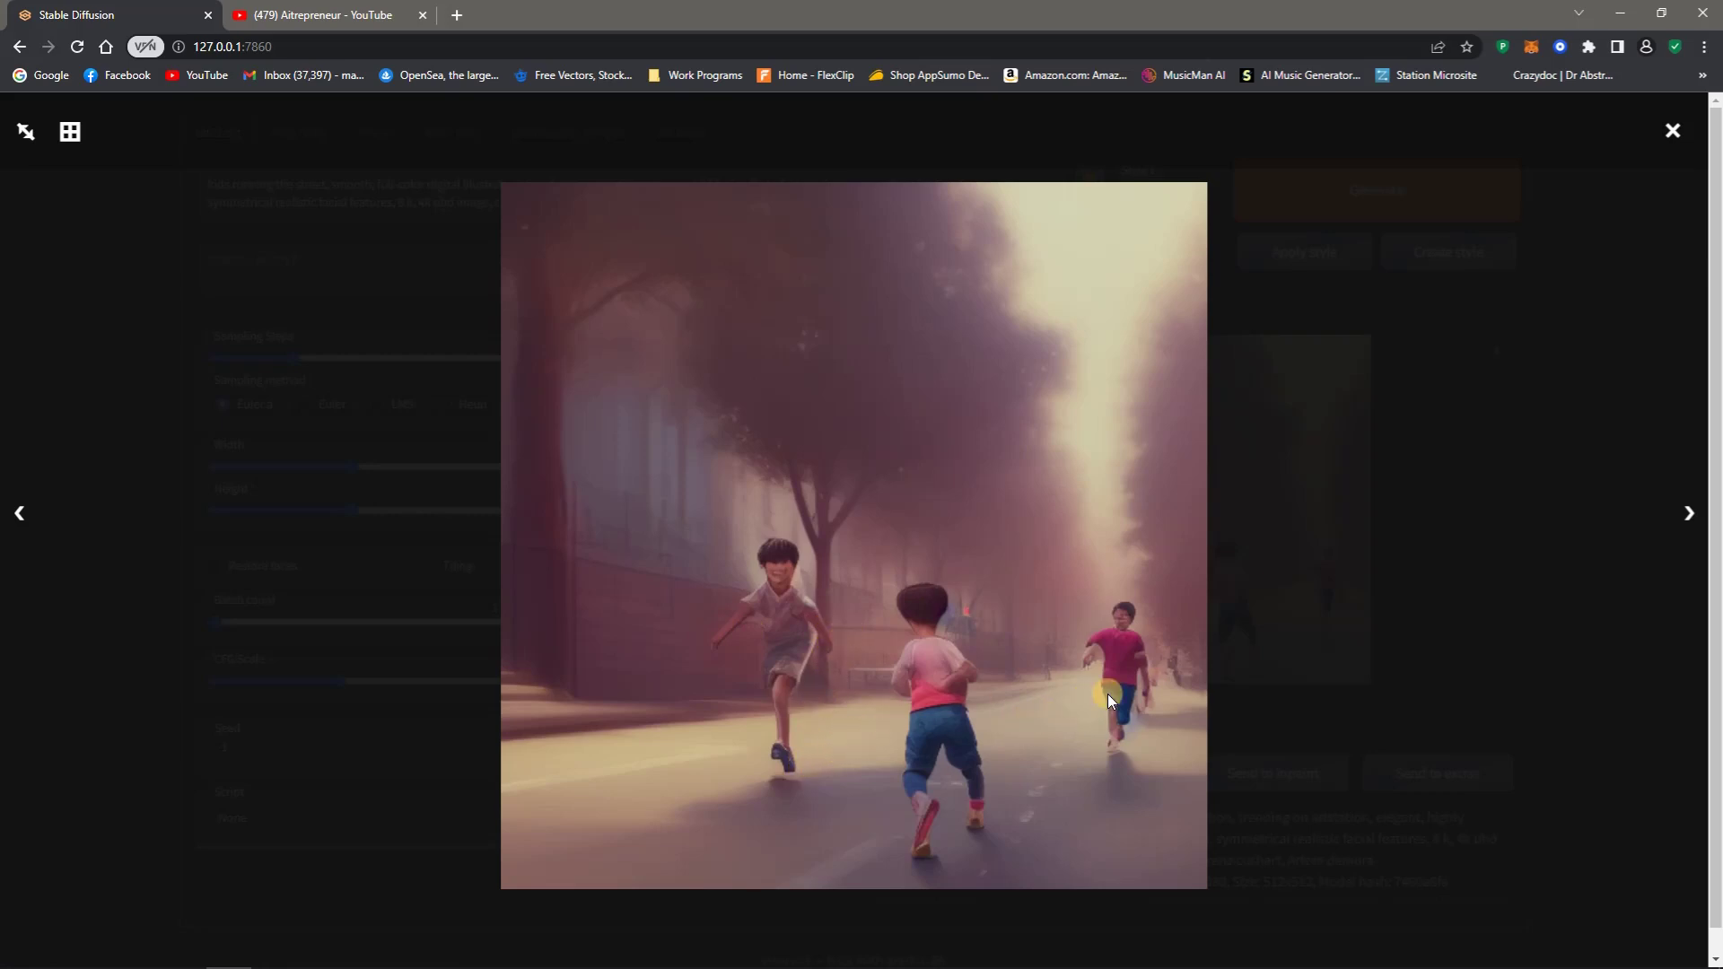
left_click(1680, 133)
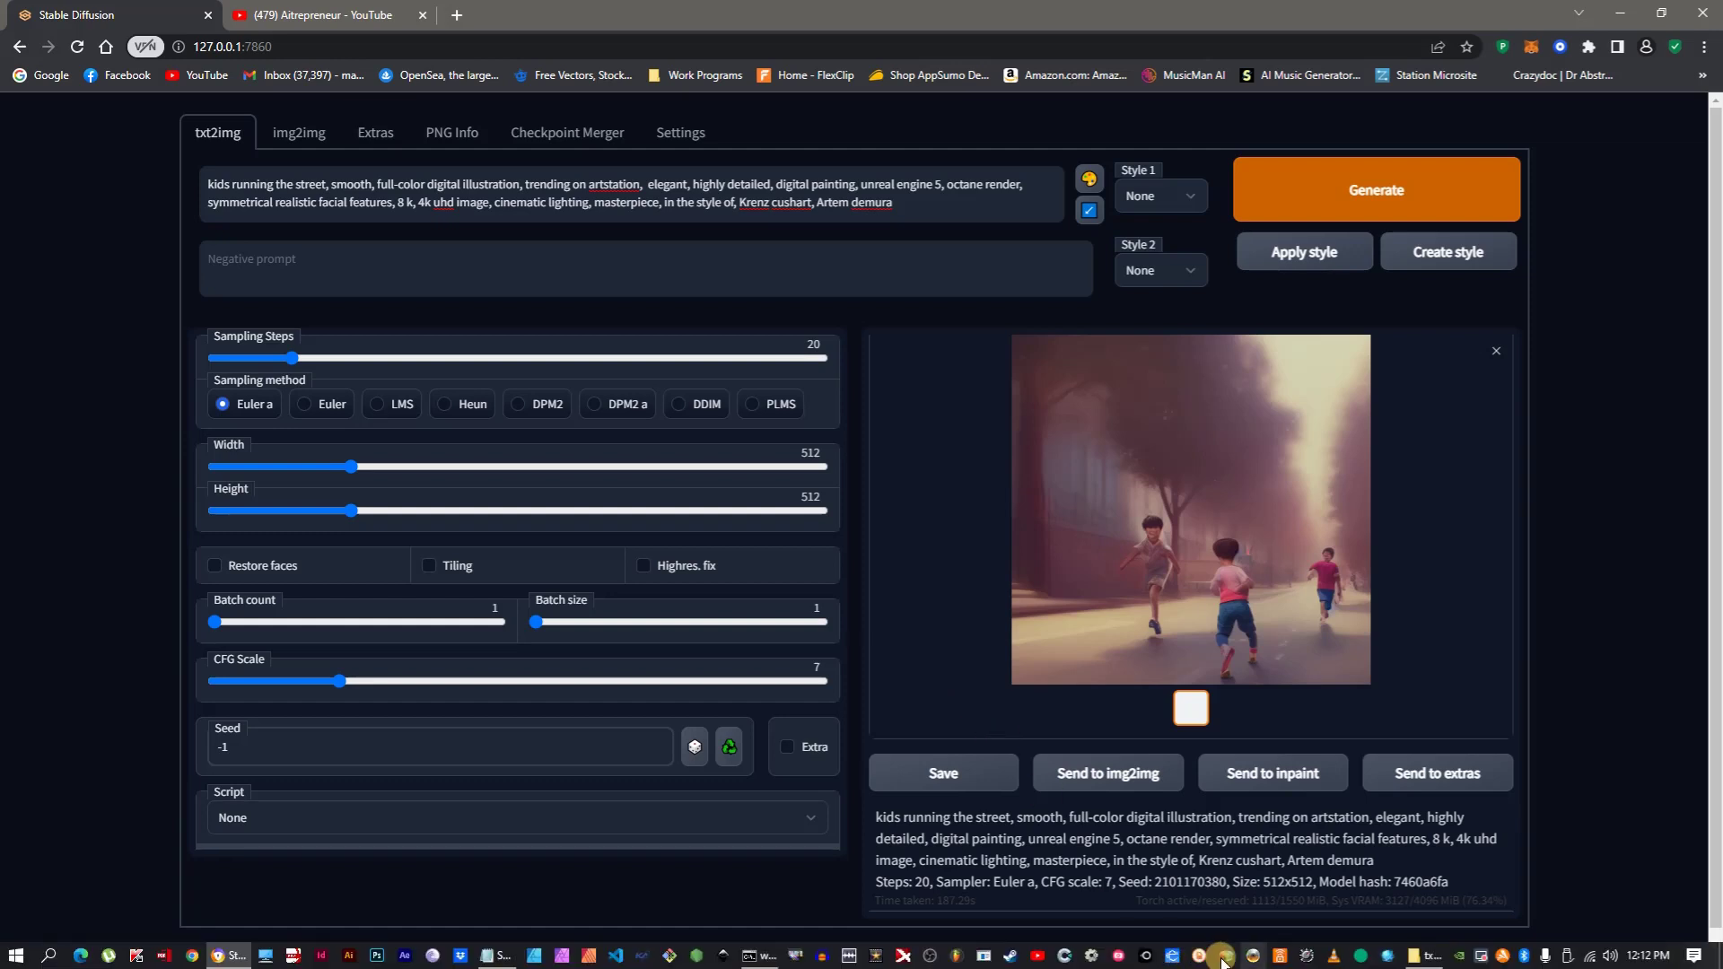
left_click(1415, 956)
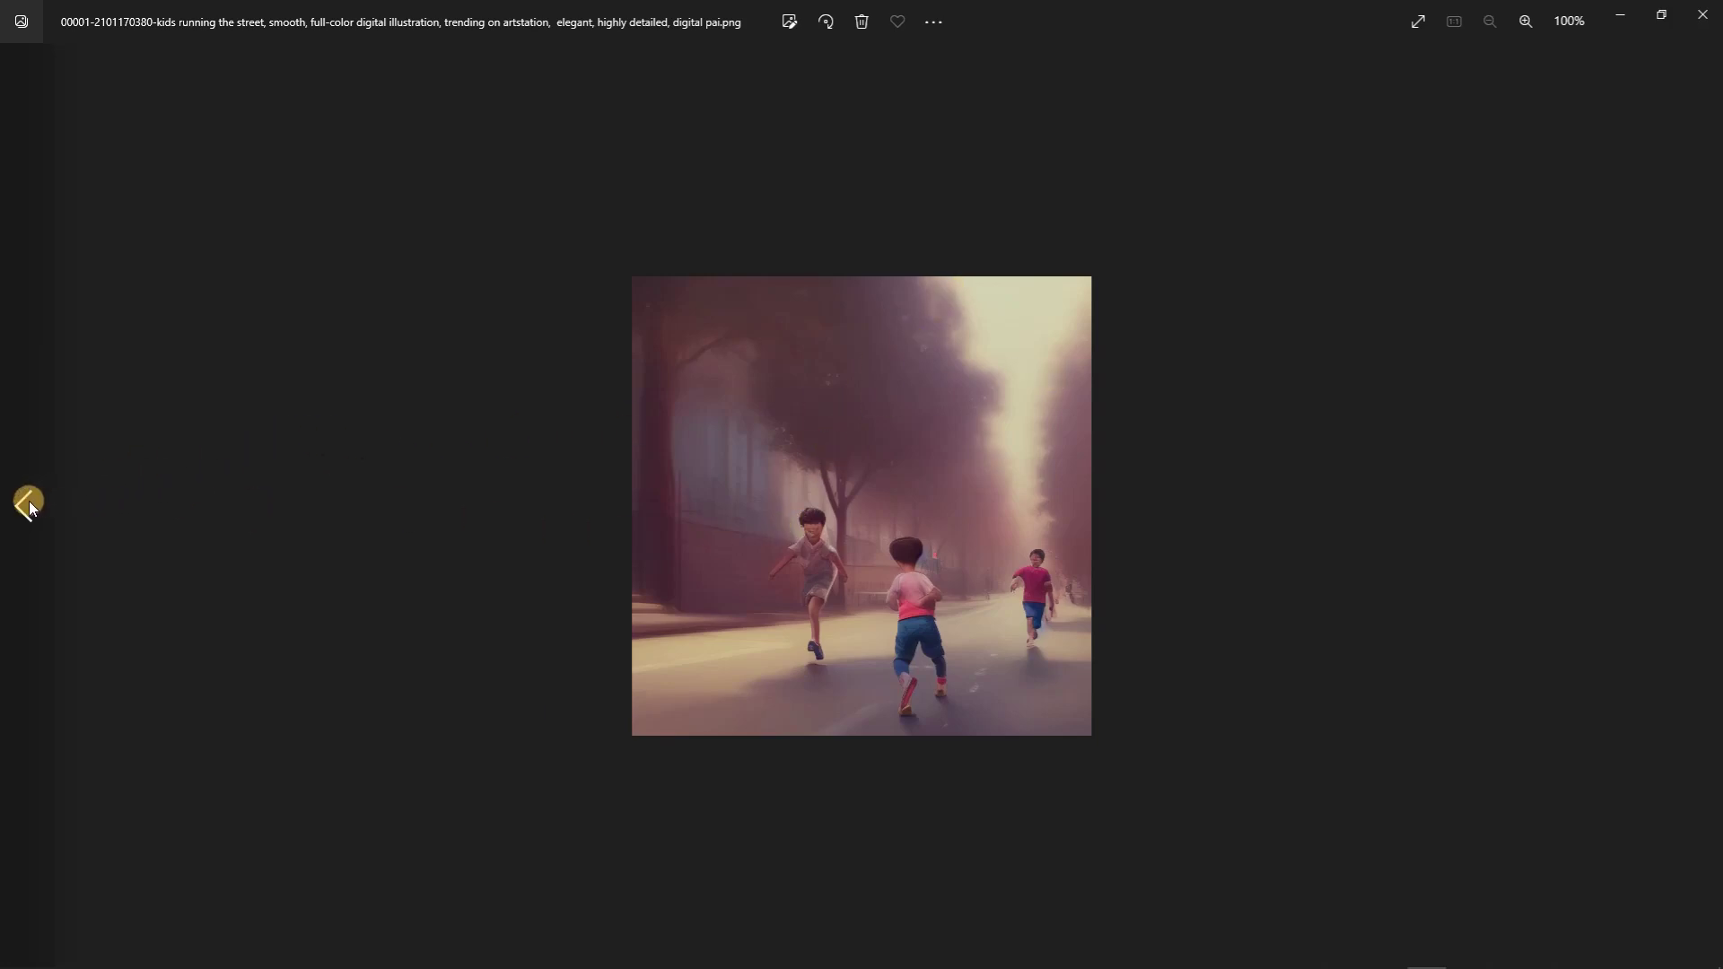
left_click(29, 502)
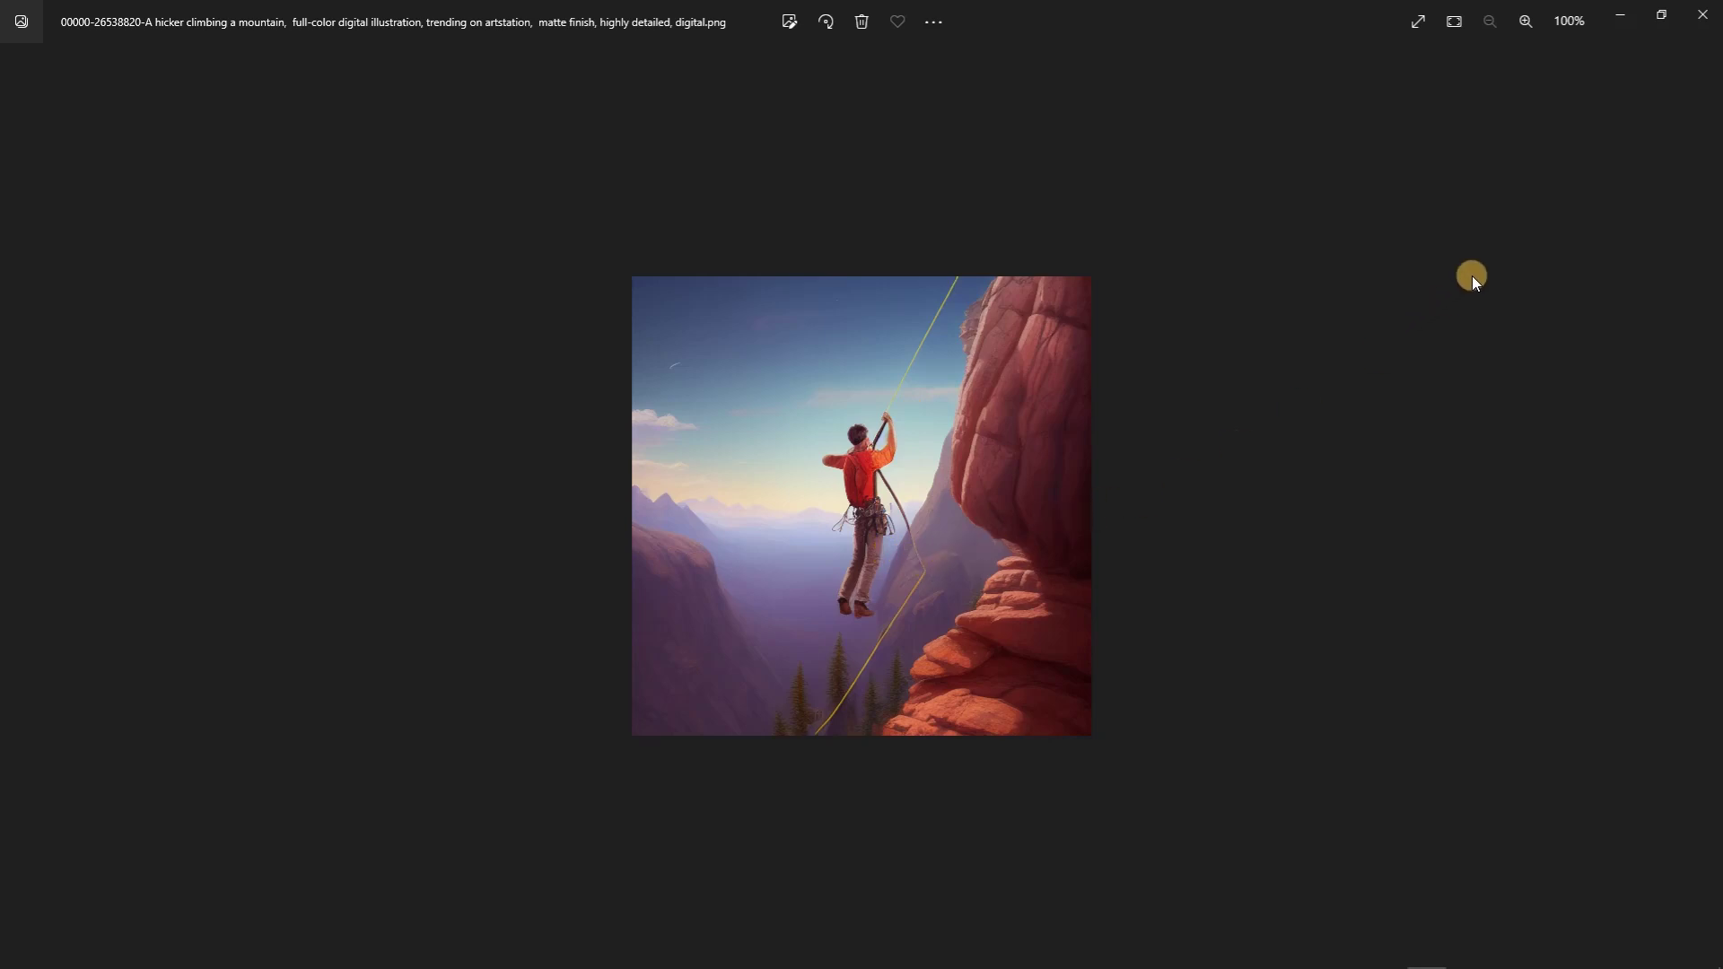
left_click(1702, 16)
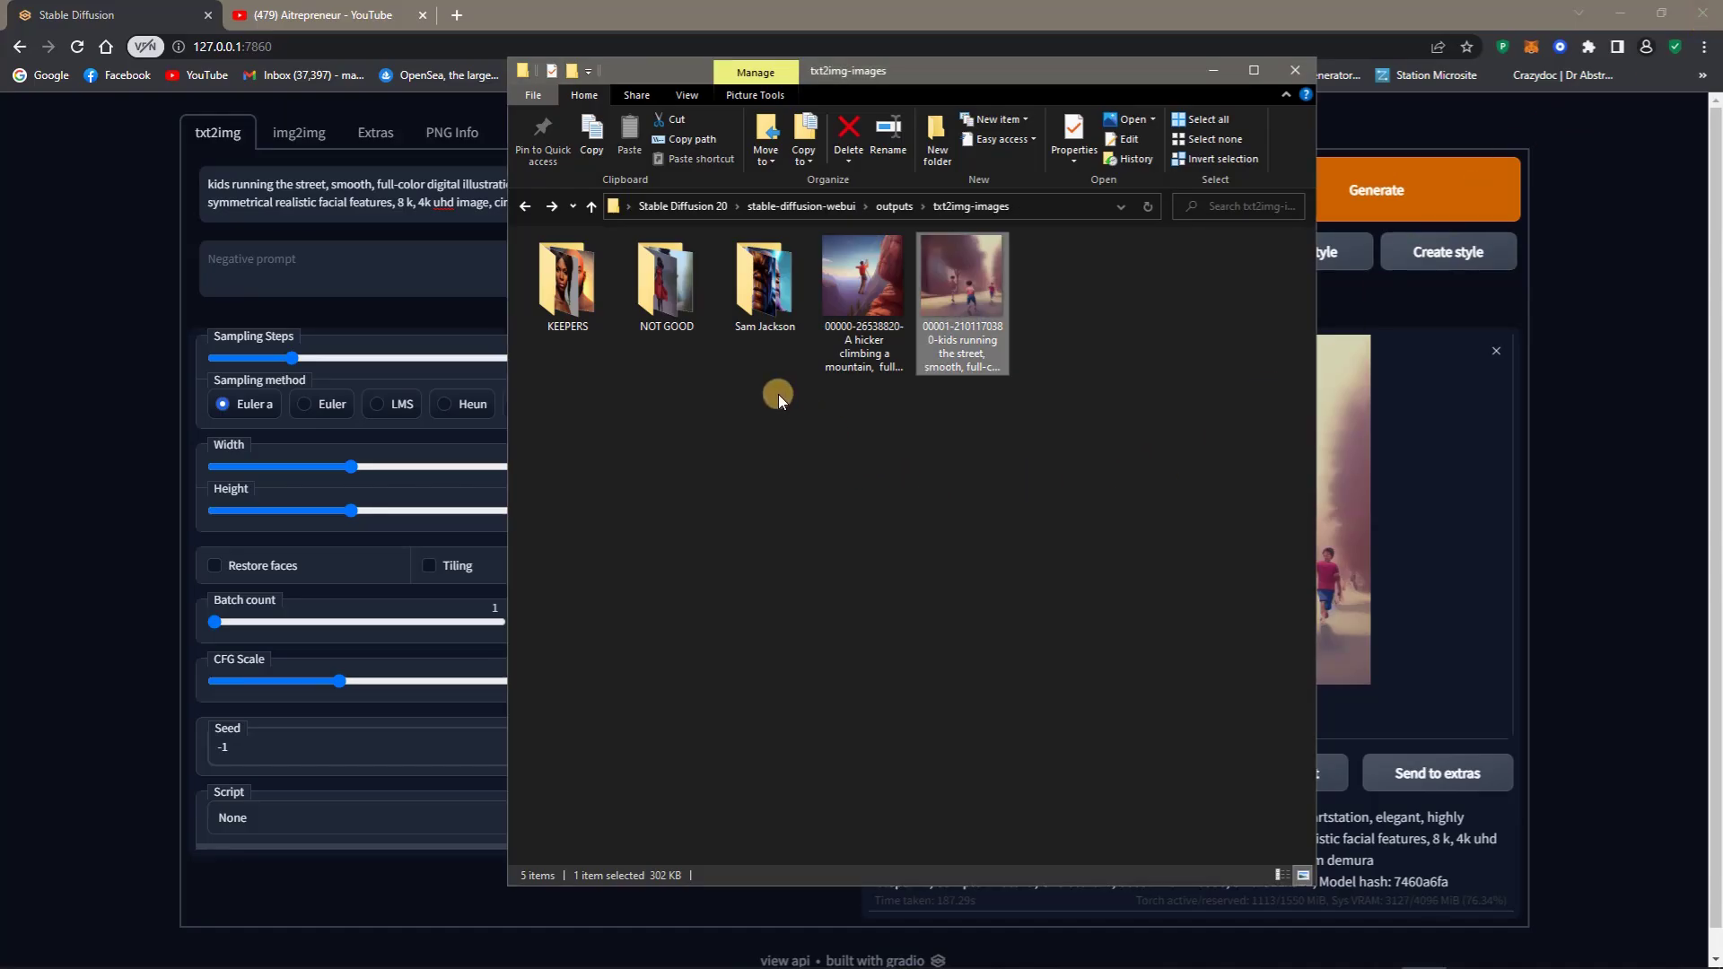
double_click(763, 293)
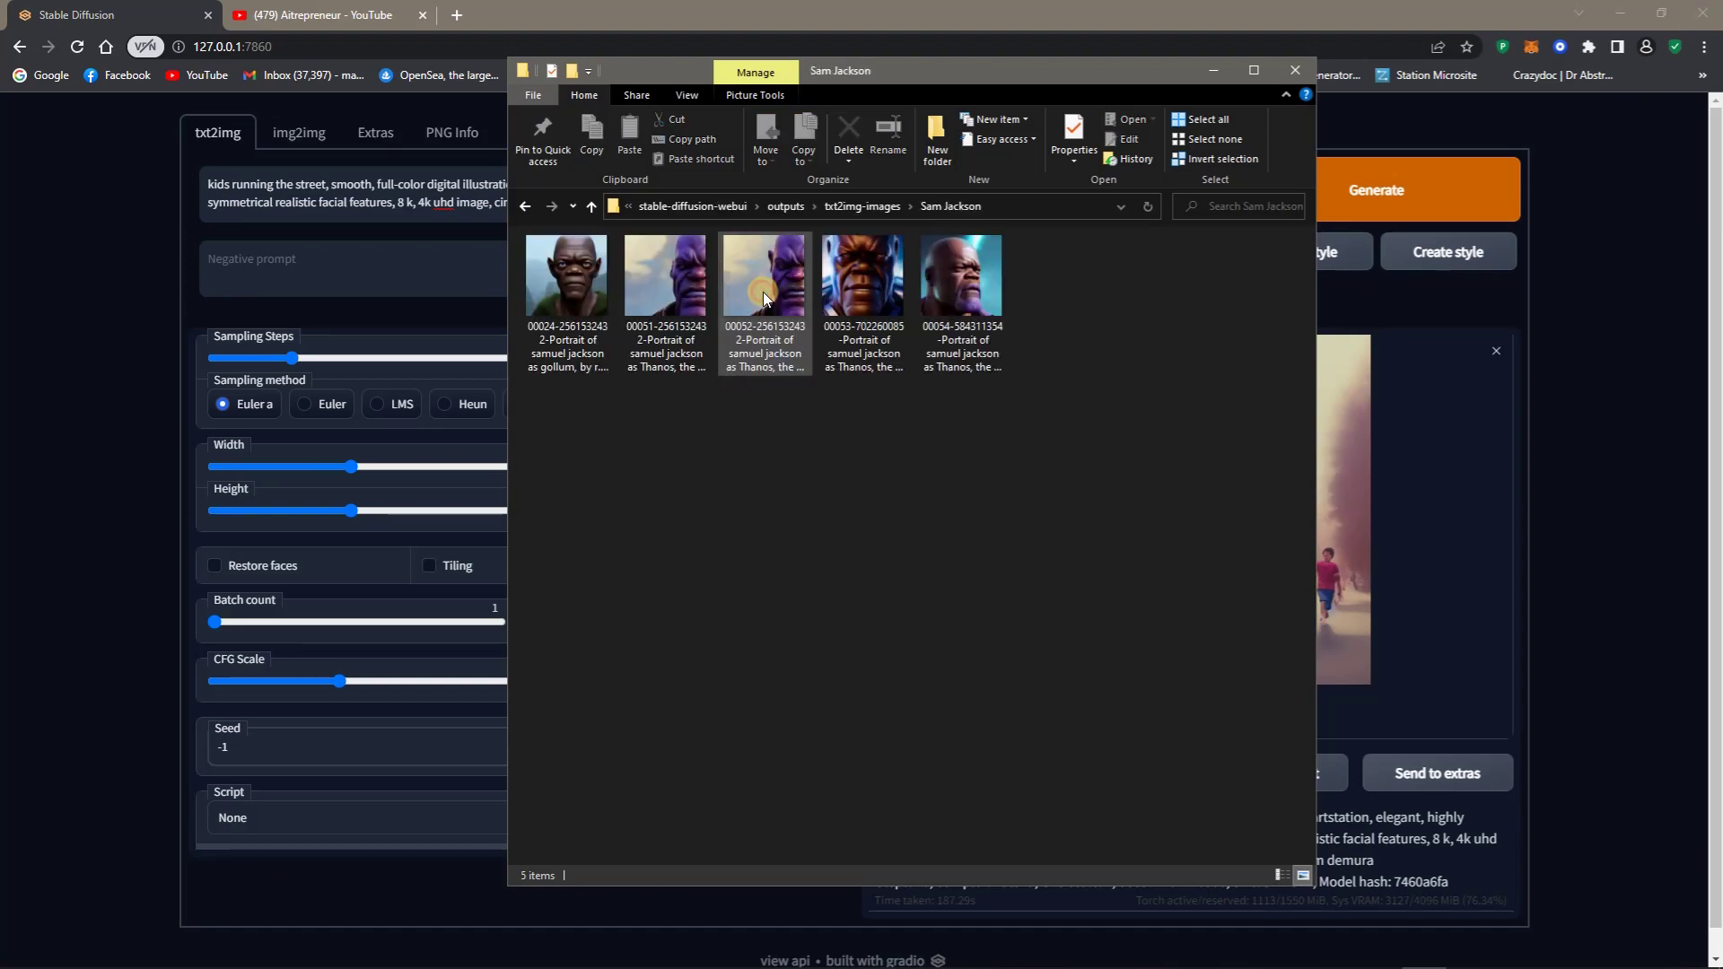
left_click(857, 309)
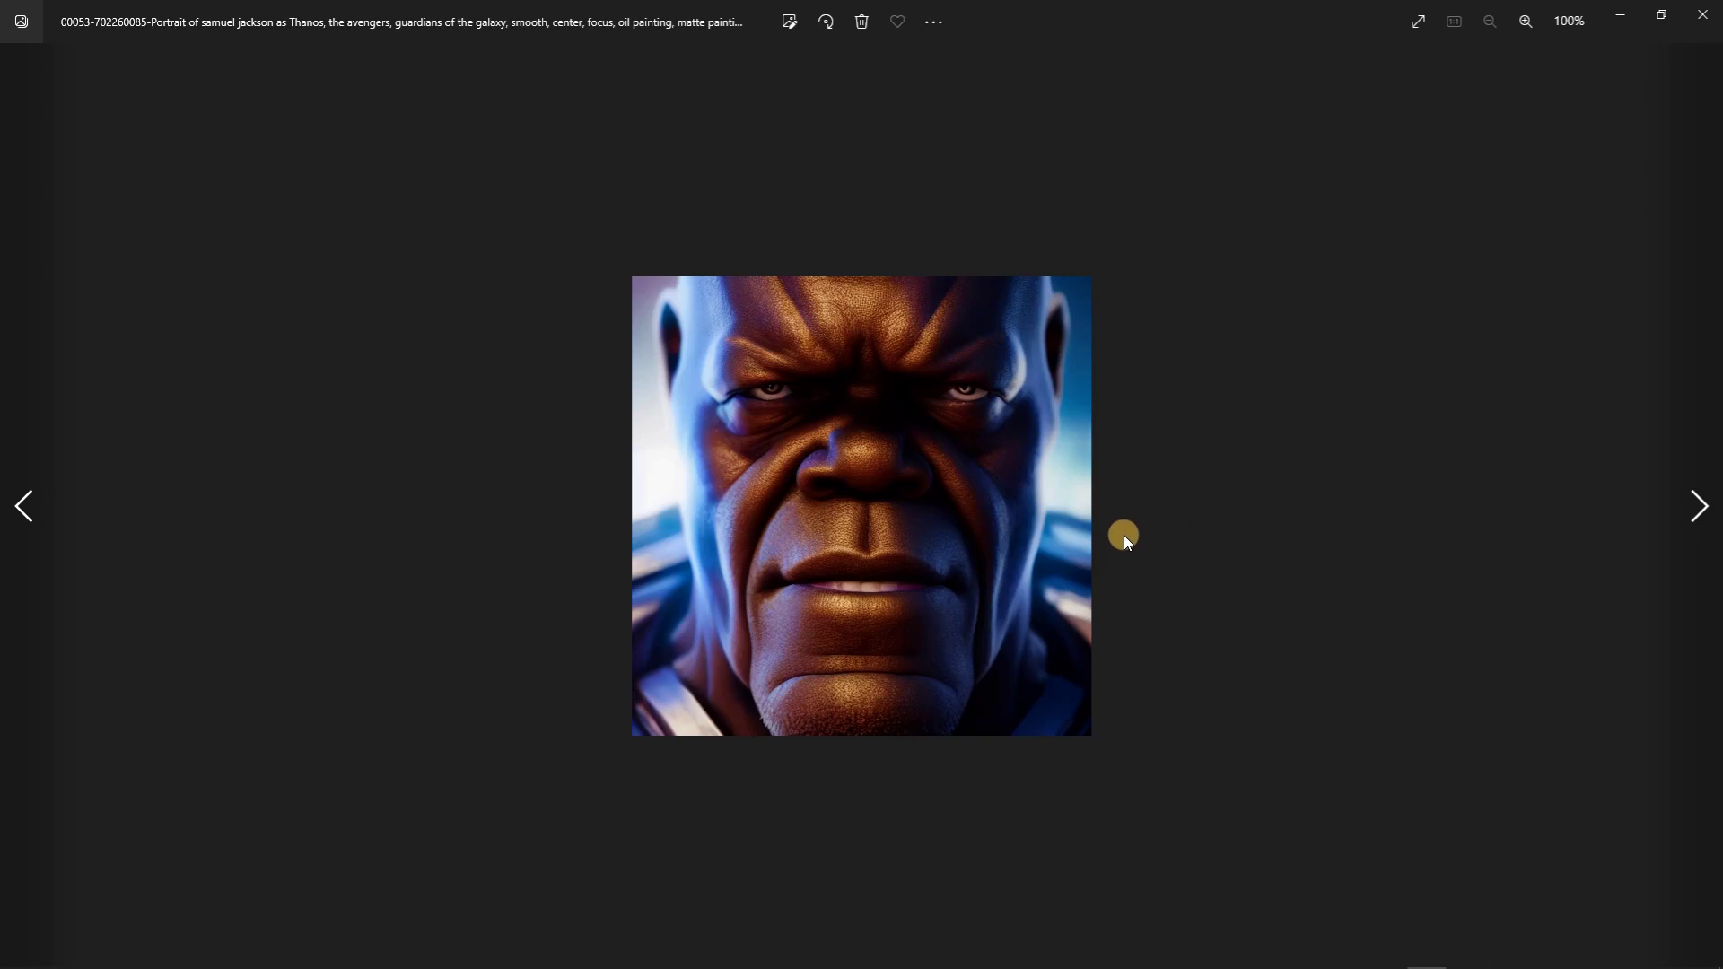
left_click(34, 499)
left_click(35, 499)
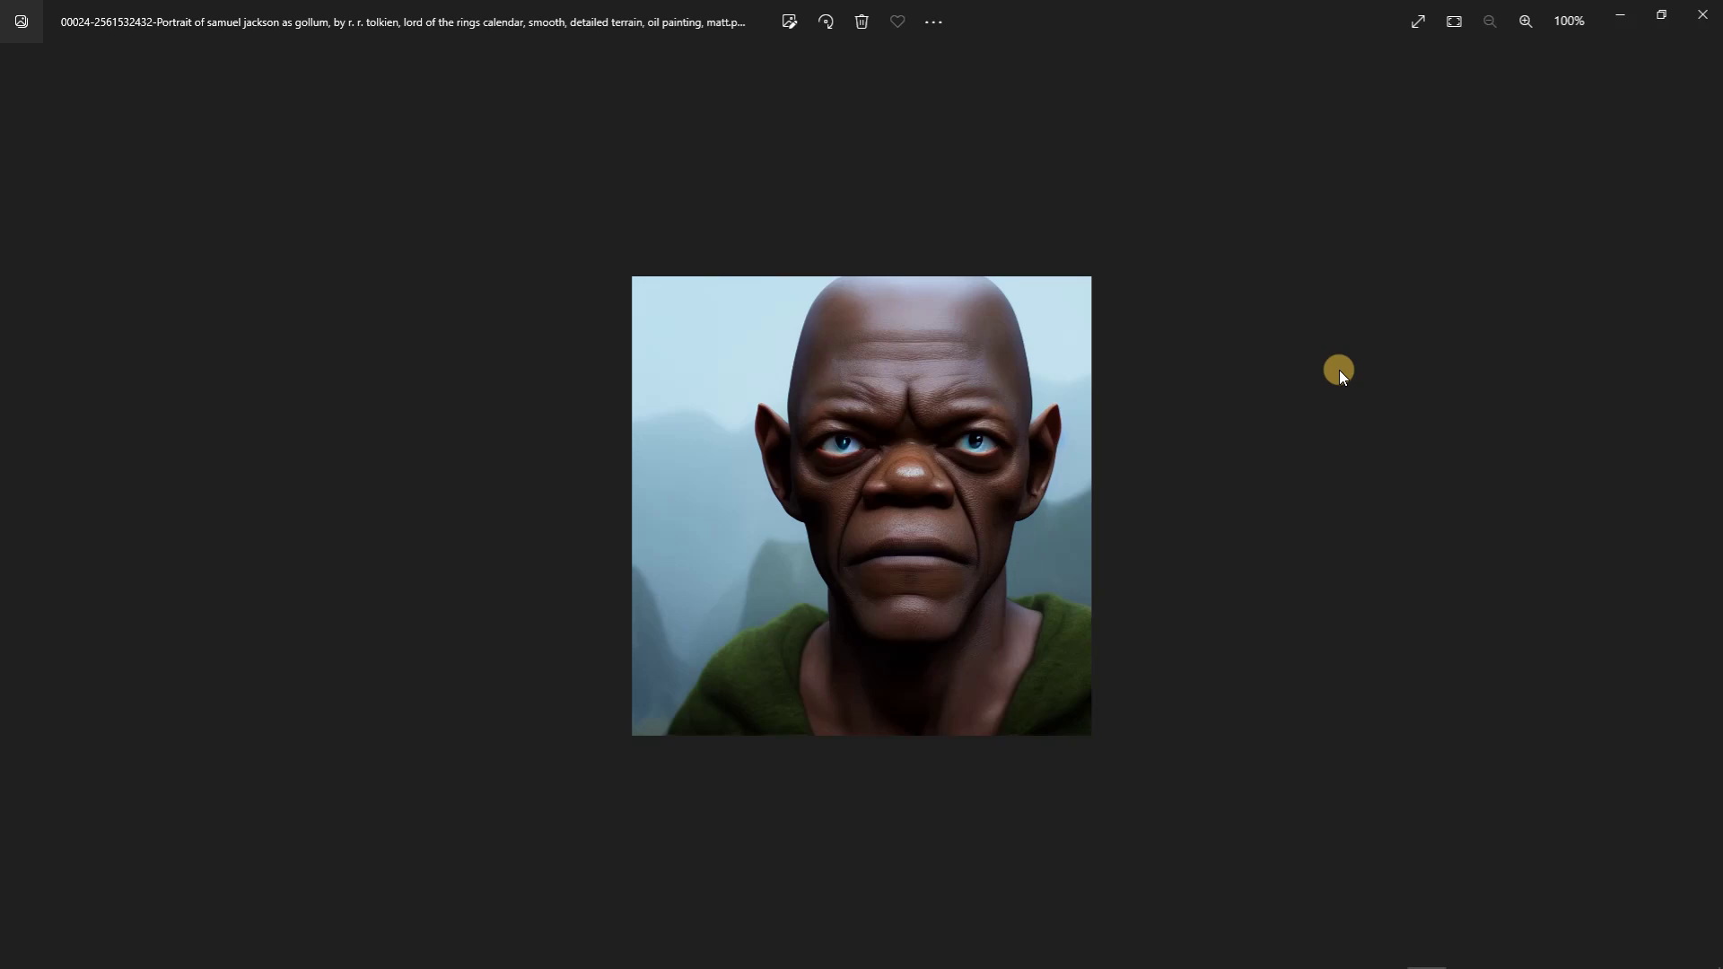
scroll(1005, 519, "up", 5)
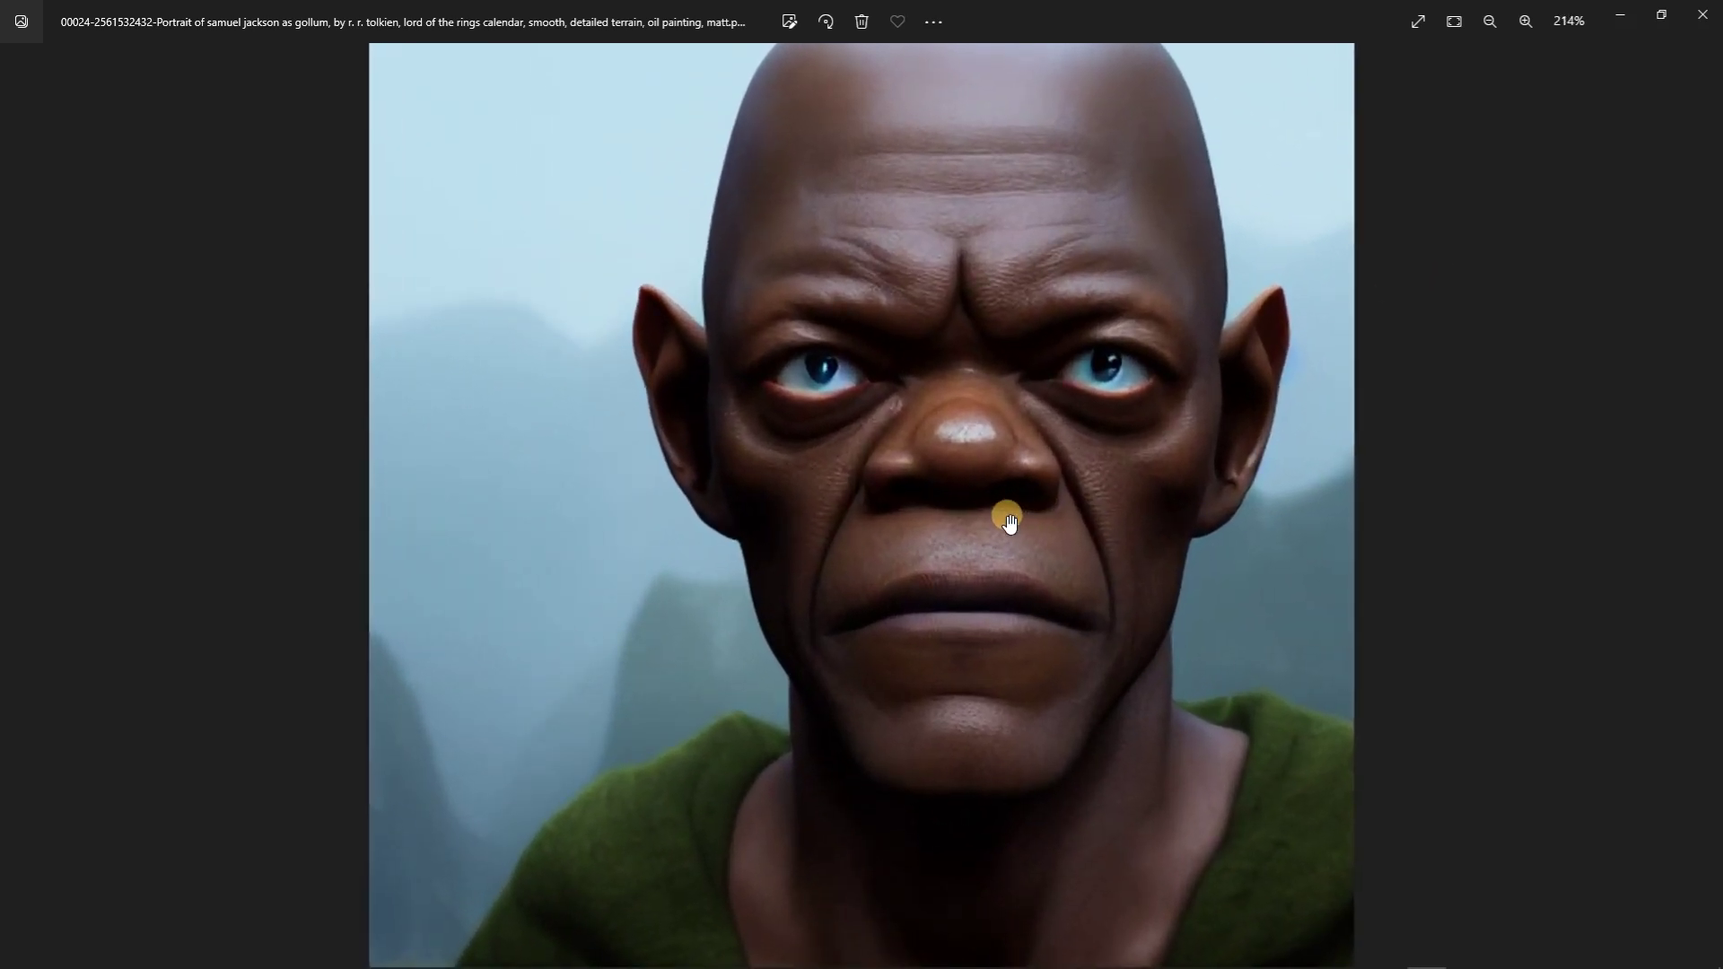
scroll(1008, 522, "up", 1)
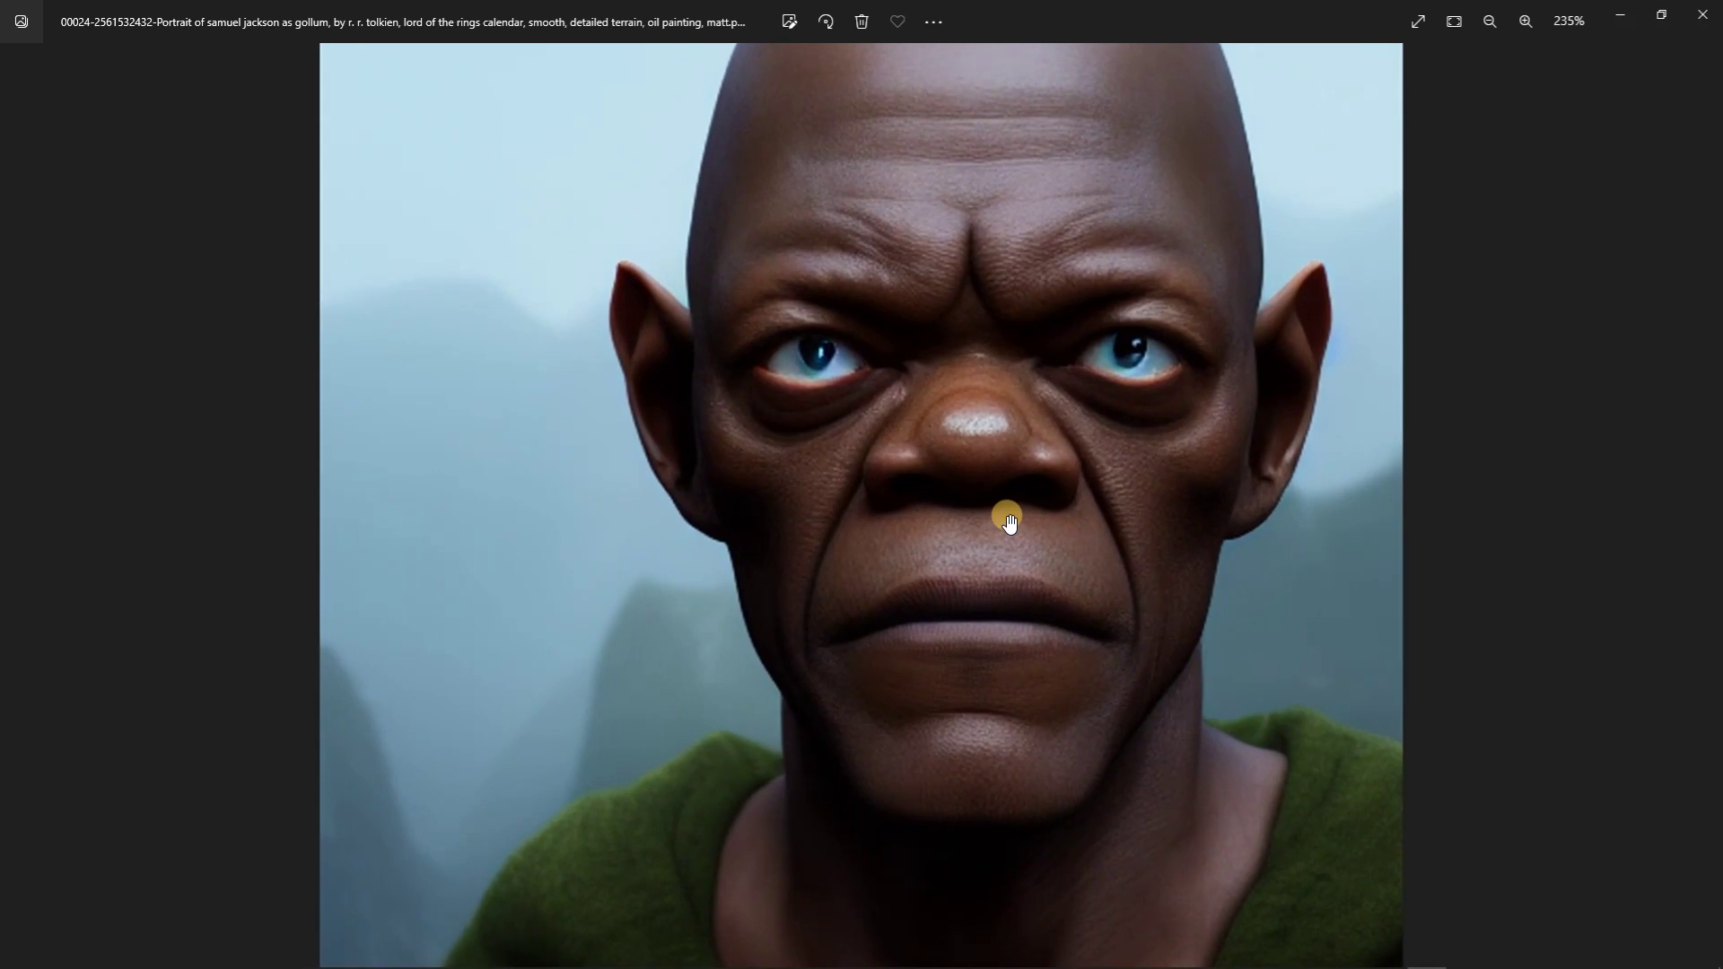
scroll(1010, 522, "down", 2)
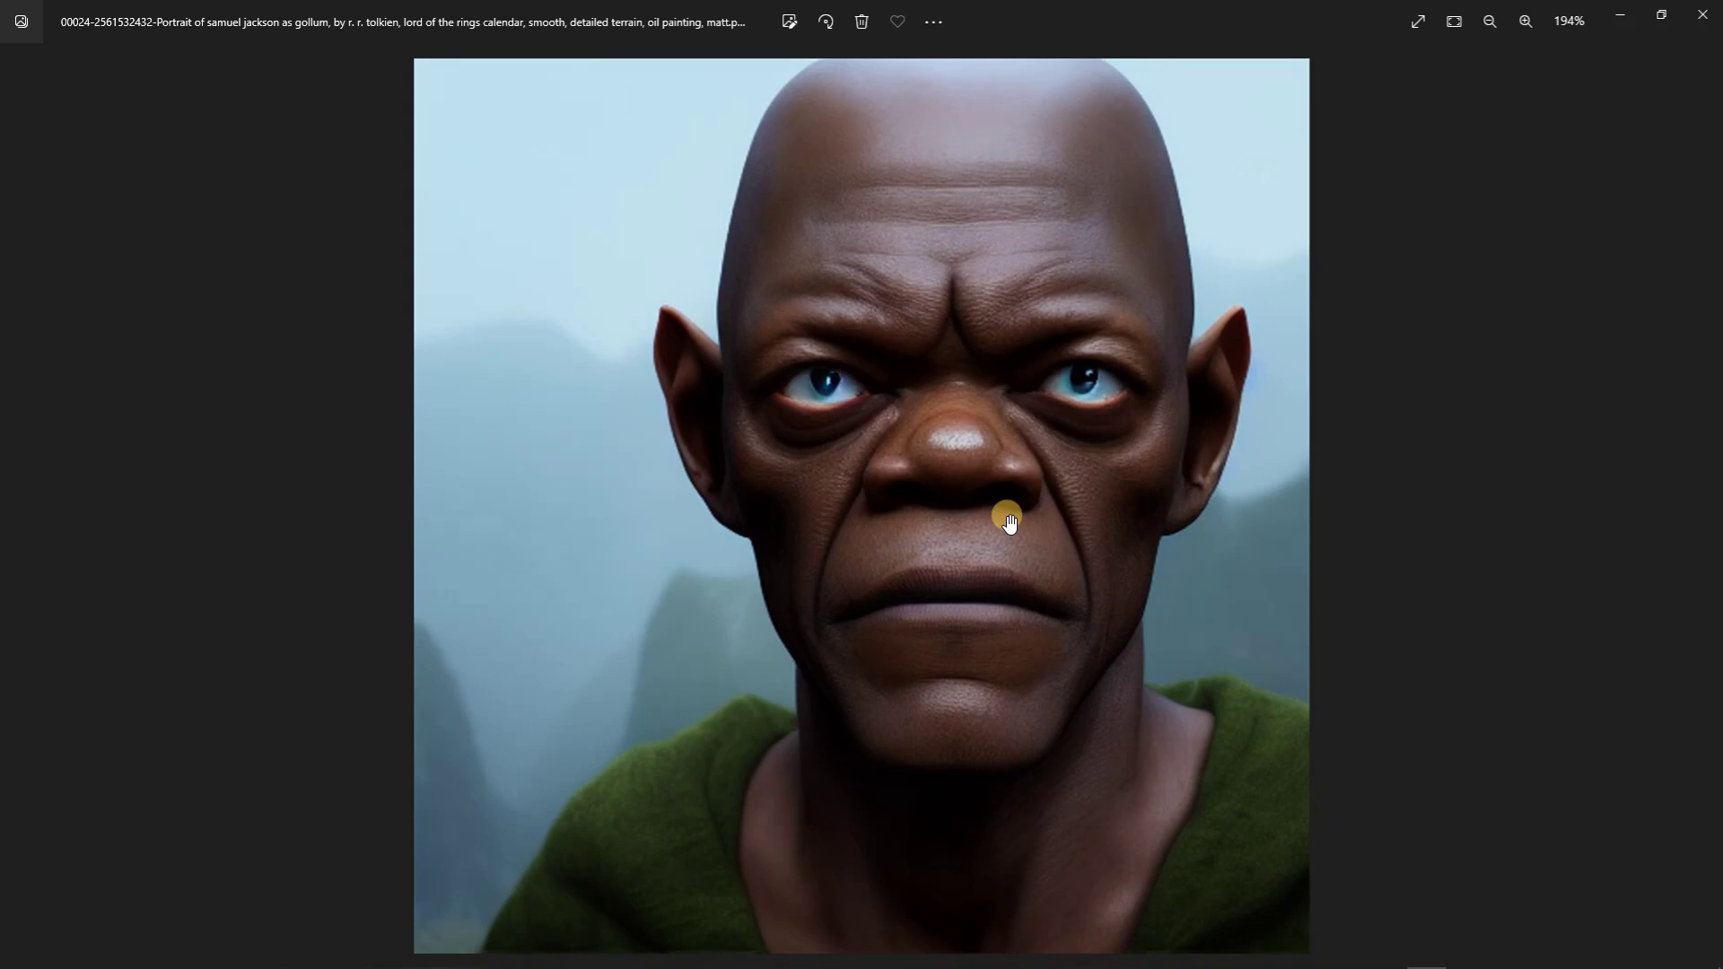
scroll(1007, 517, "up", 2)
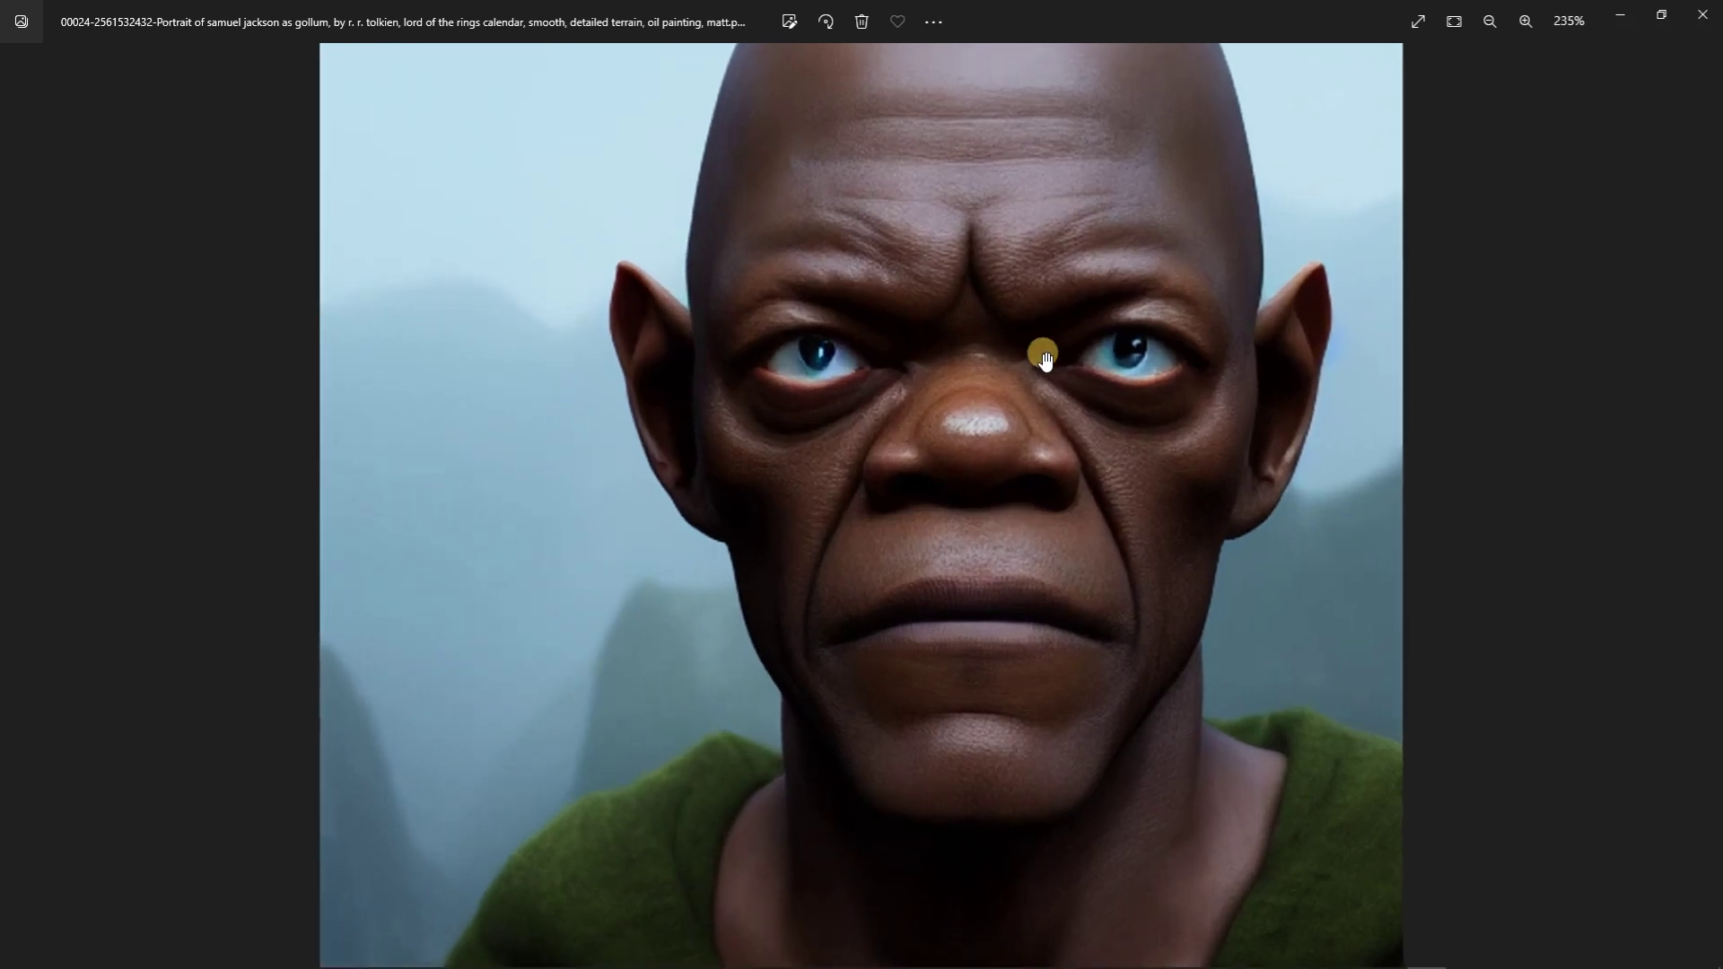